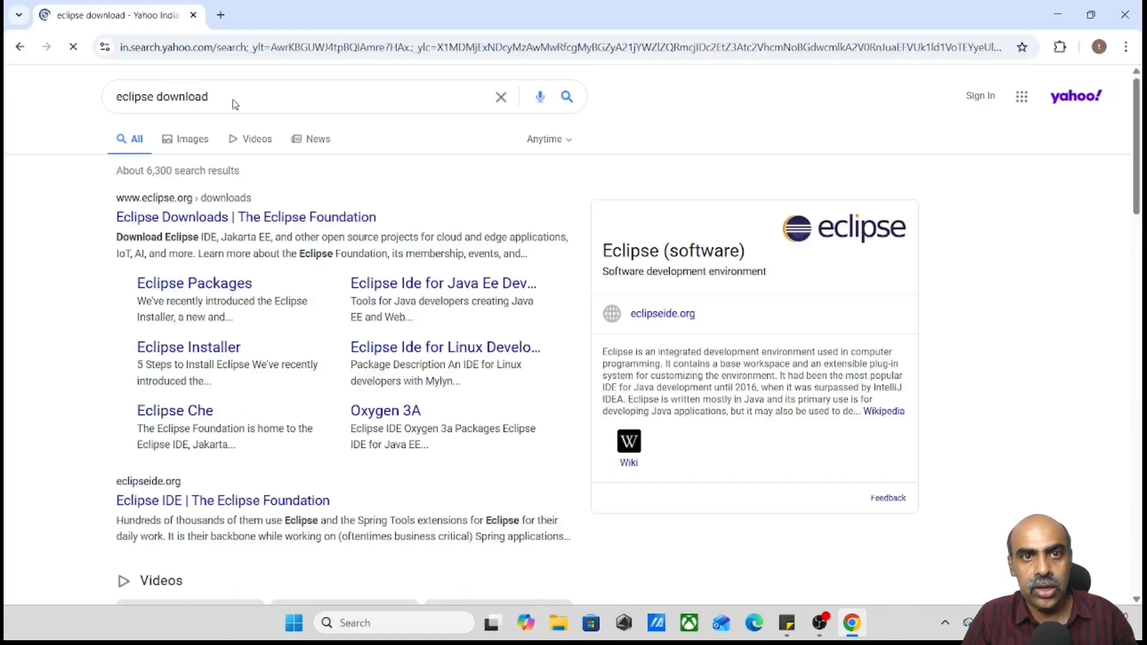
Open the Eclipse Foundation downloads page from the search results and go to its desktop IDE download packages
{"action": "left_click", "coordinate": [309, 220]}
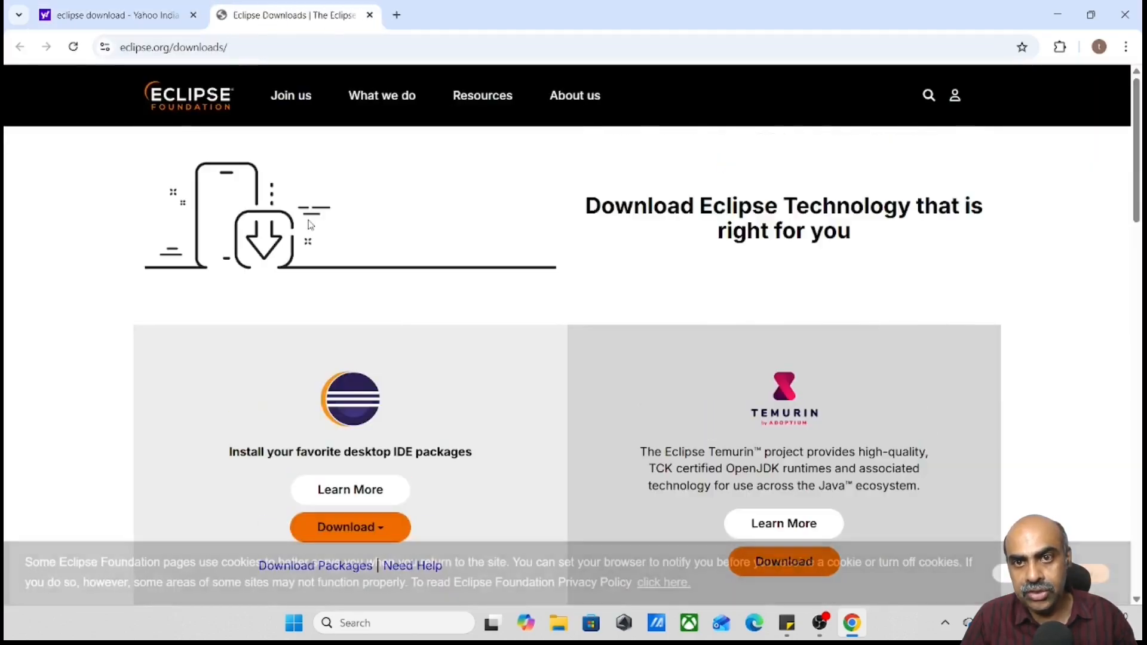
{"action": "scroll", "coordinate": [388, 367], "scroll_direction": "down", "scroll_amount": 3}
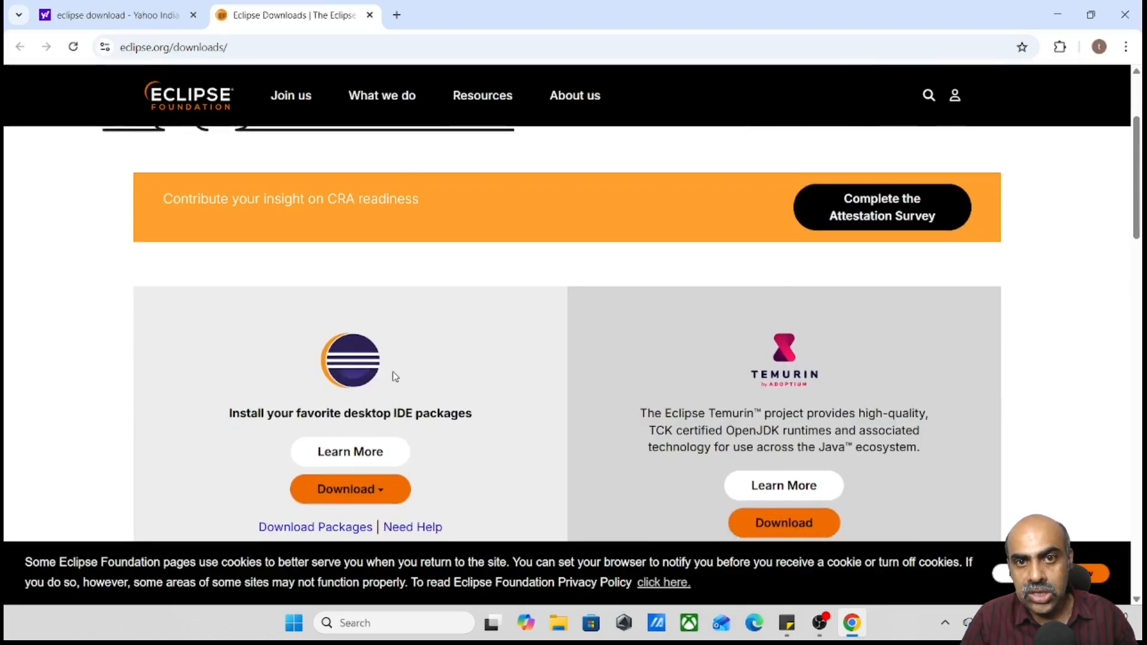
{"action": "scroll", "coordinate": [393, 376], "scroll_direction": "down", "scroll_amount": 2}
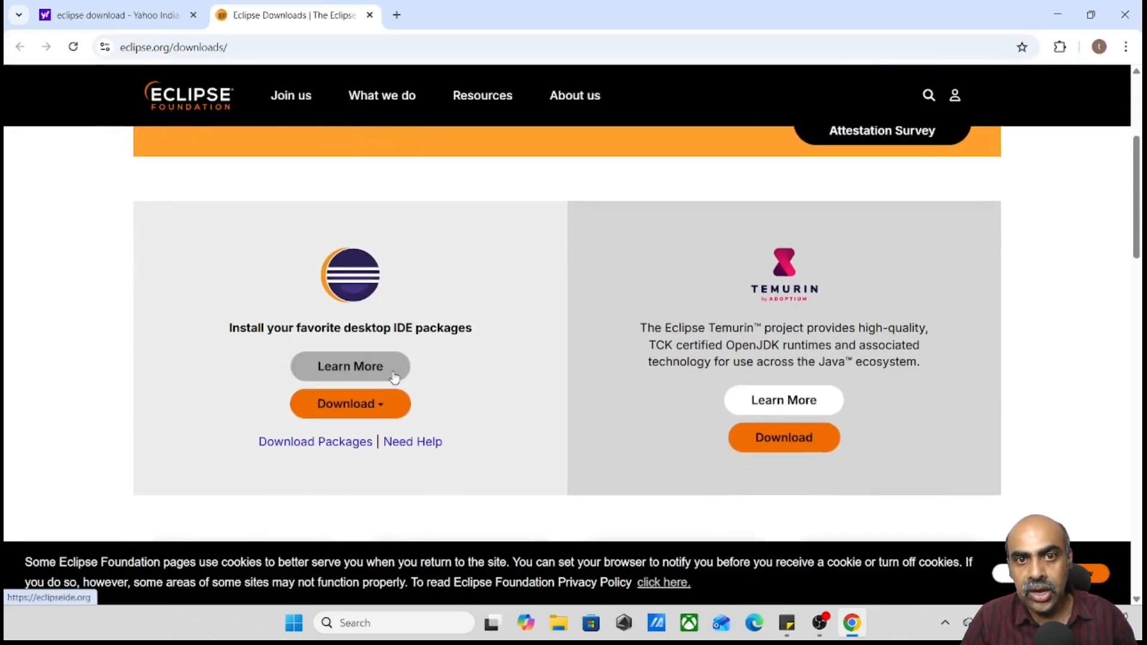
{"action": "left_click", "coordinate": [371, 411]}
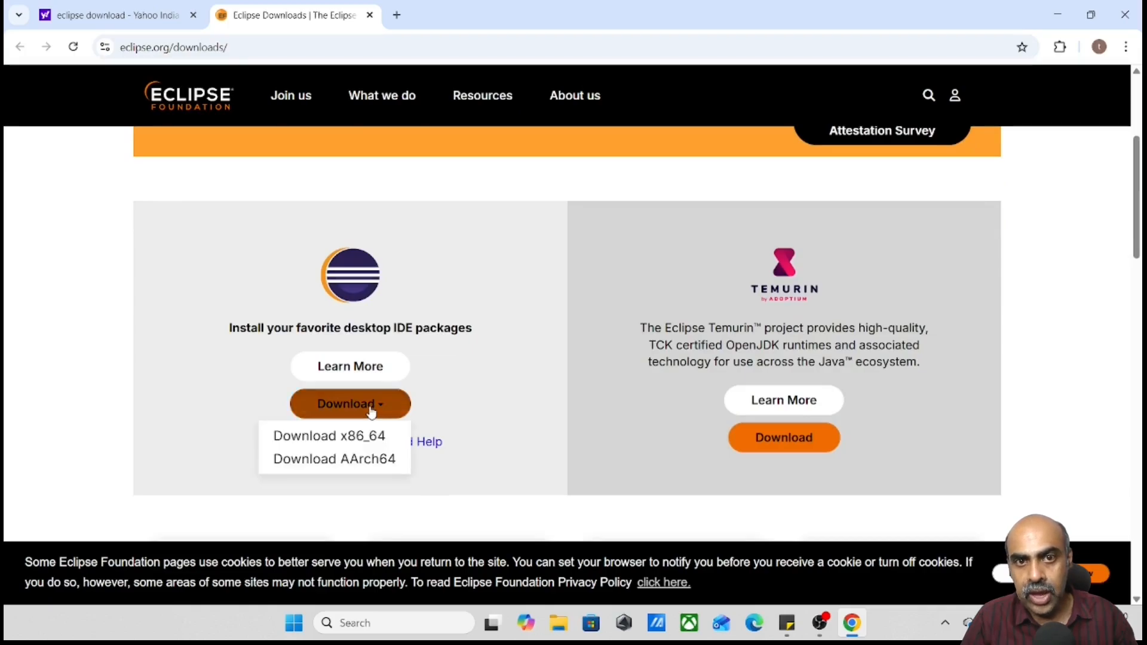
{"action": "left_click", "coordinate": [456, 382]}
{"action": "scroll", "coordinate": [456, 385], "scroll_direction": "up", "scroll_amount": 2}
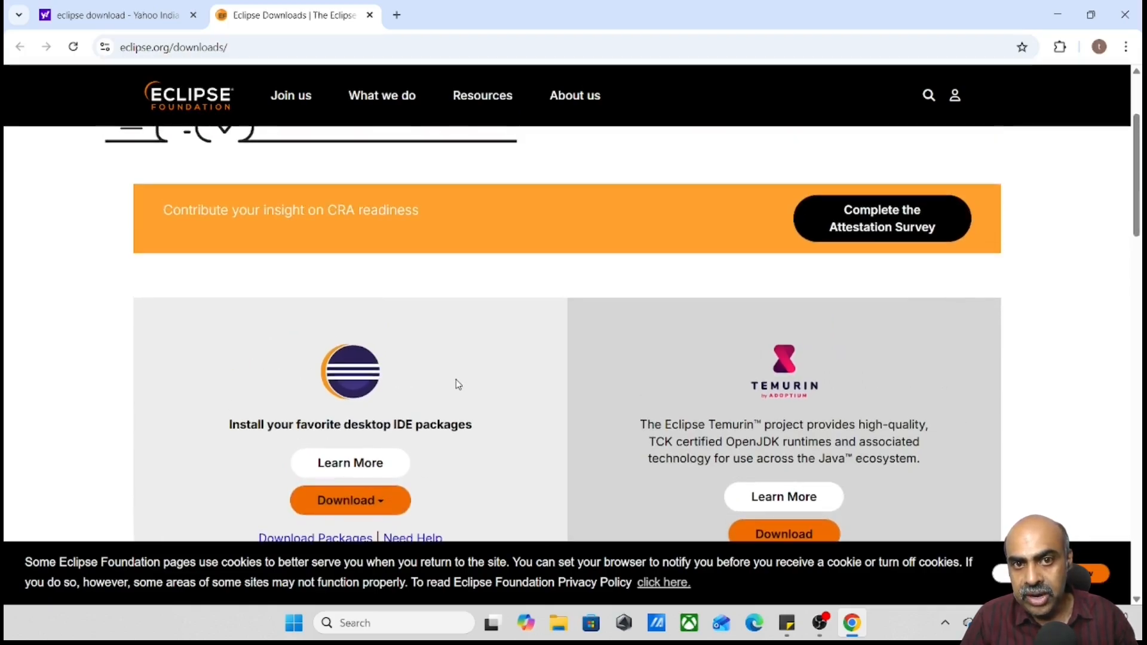
{"action": "scroll", "coordinate": [457, 383], "scroll_direction": "up", "scroll_amount": 3}
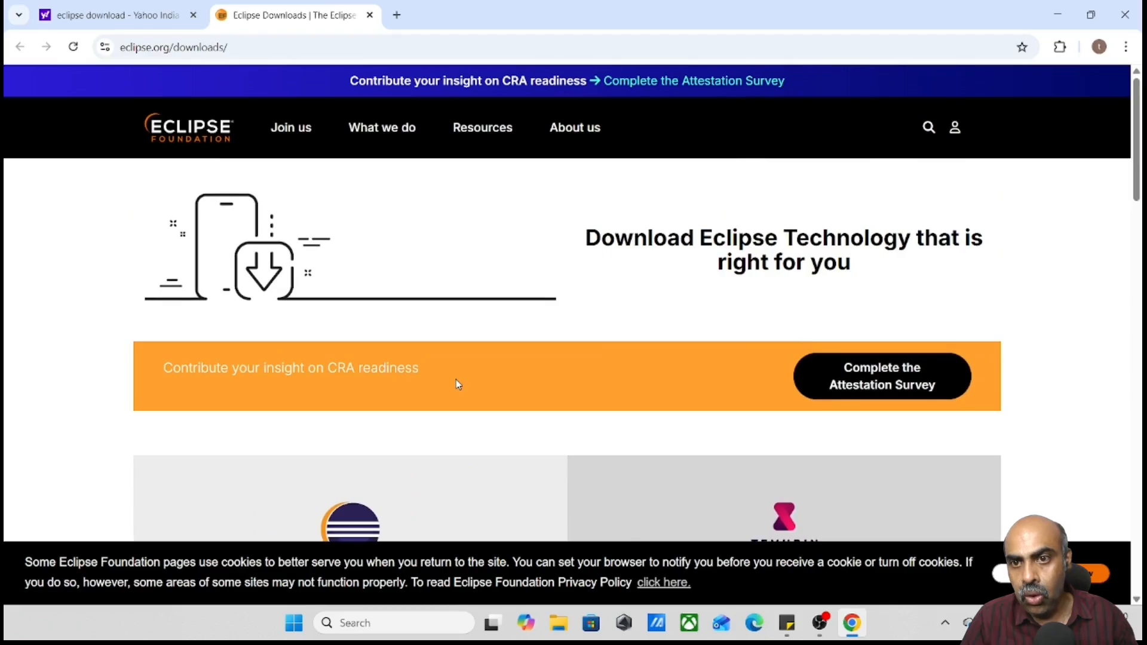
{"action": "scroll", "coordinate": [458, 385], "scroll_direction": "down", "scroll_amount": 8}
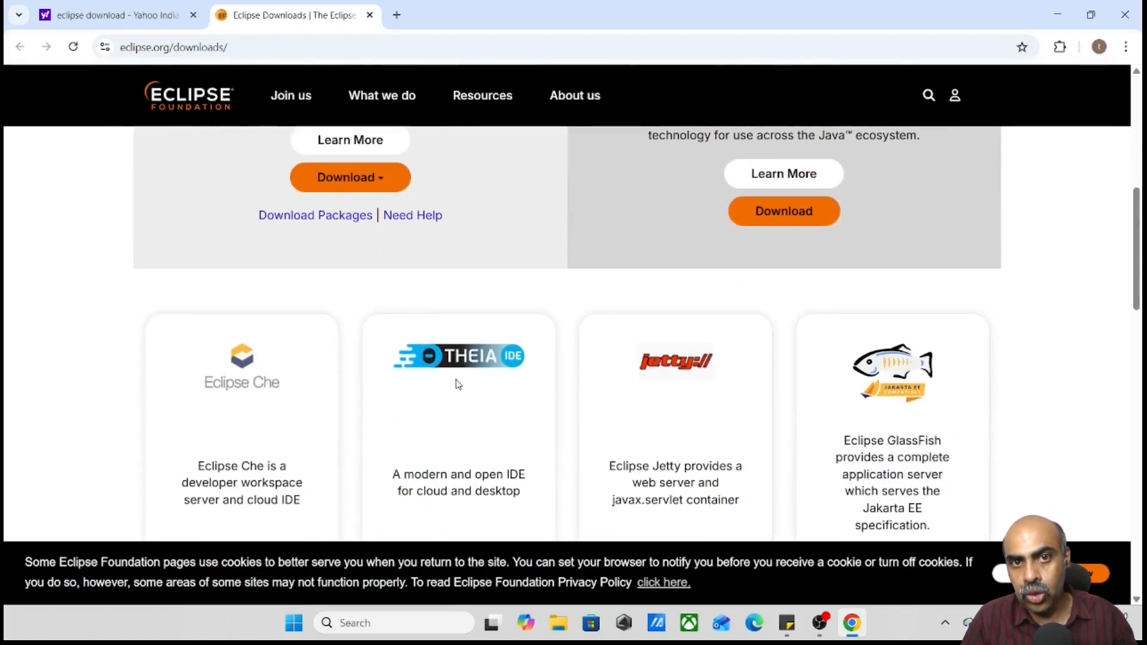
{"action": "scroll", "coordinate": [458, 384], "scroll_direction": "up", "scroll_amount": 3}
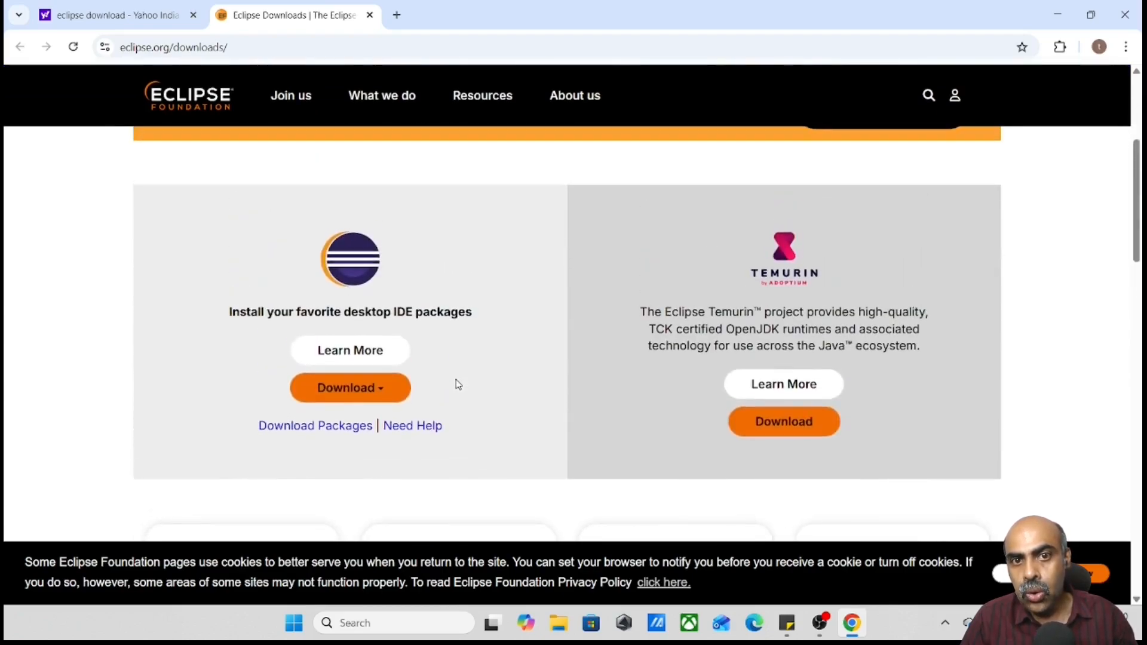
{"action": "left_click", "coordinate": [355, 426]}
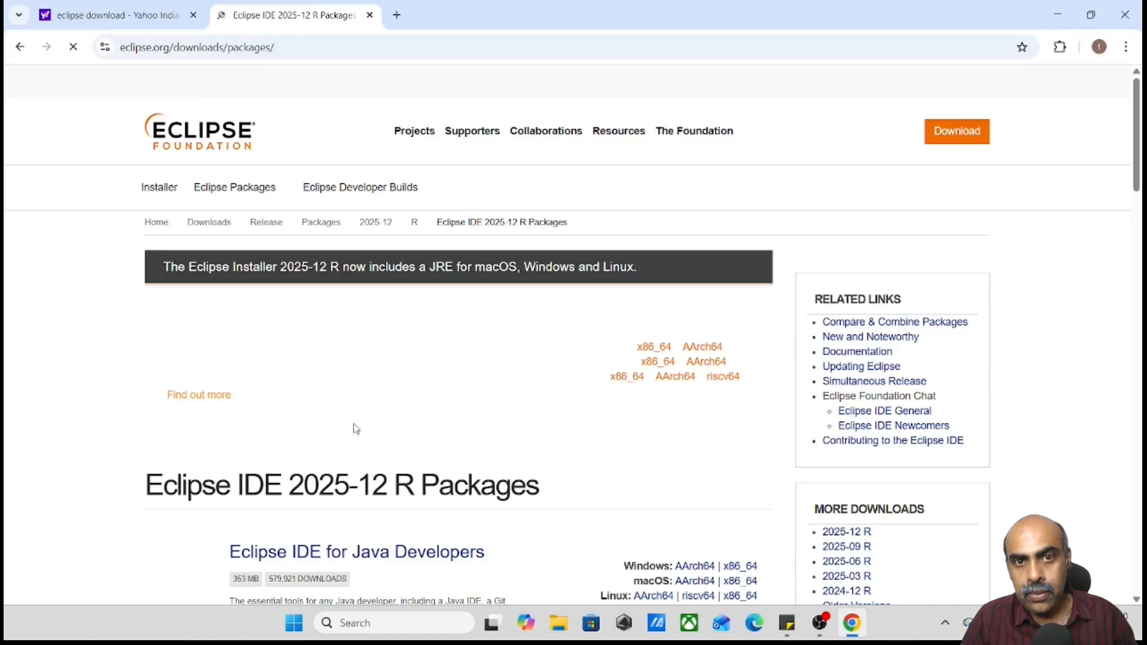
Open the details page of the Eclipse IDE for Java Developers package in the 2025-12 R release
{"action": "scroll", "coordinate": [355, 427], "scroll_direction": "down", "scroll_amount": 1}
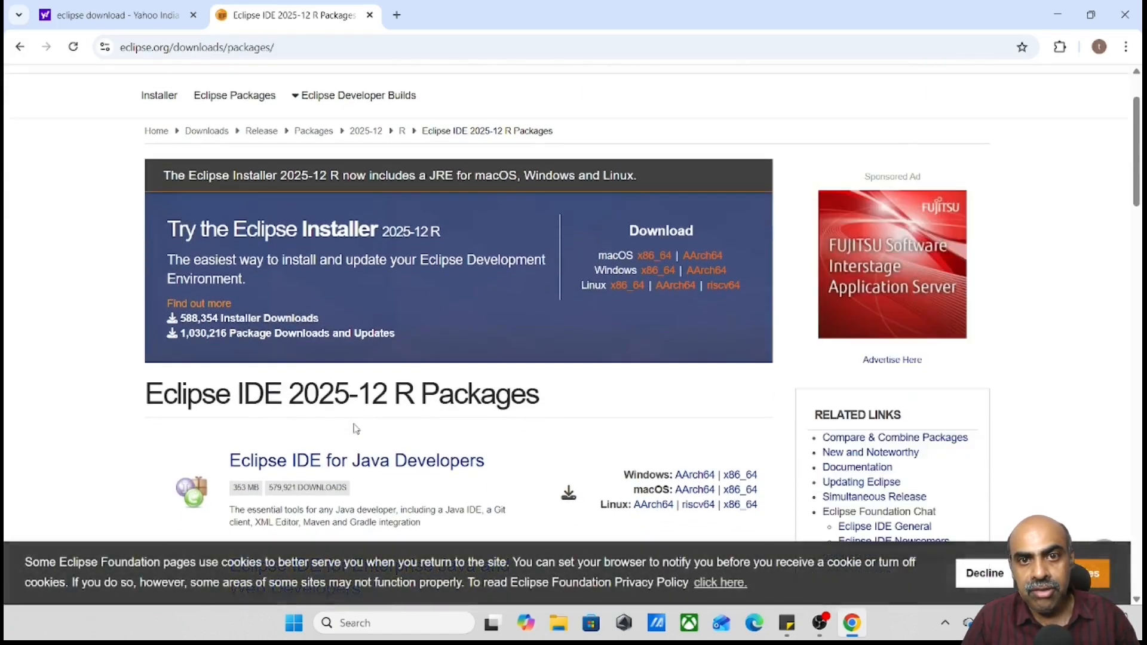
{"action": "scroll", "coordinate": [355, 427], "scroll_direction": "down", "scroll_amount": 2}
{"action": "scroll", "coordinate": [355, 426], "scroll_direction": "down", "scroll_amount": 1}
{"action": "scroll", "coordinate": [389, 426], "scroll_direction": "up", "scroll_amount": 1}
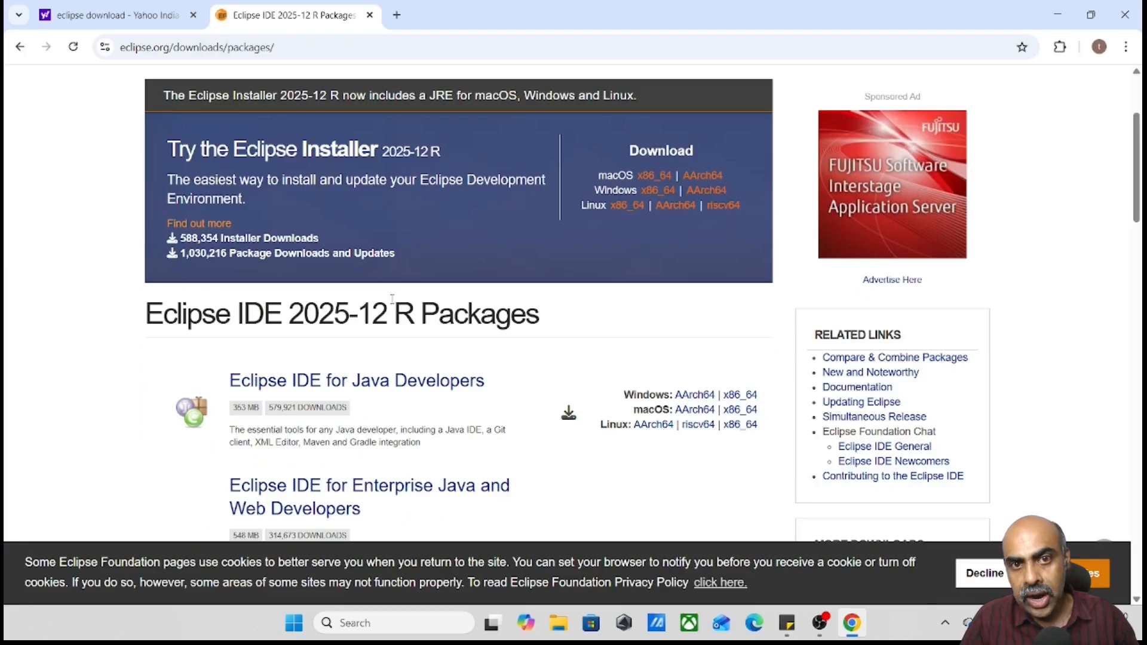
{"action": "scroll", "coordinate": [392, 304], "scroll_direction": "down", "scroll_amount": 2}
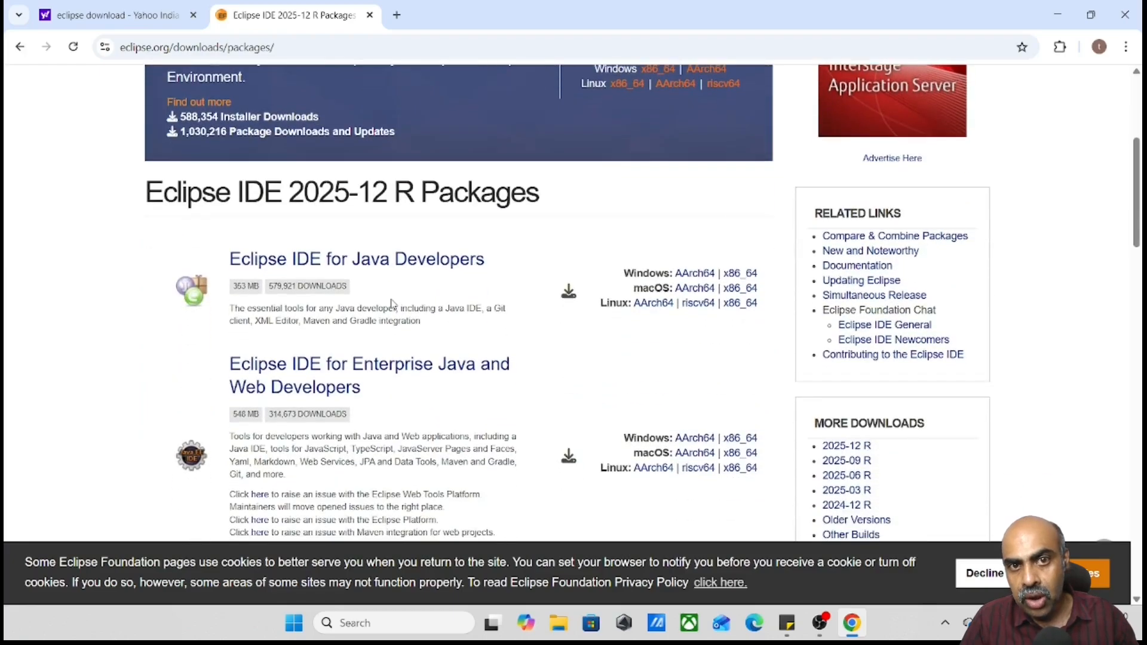
{"action": "left_click", "coordinate": [398, 262]}
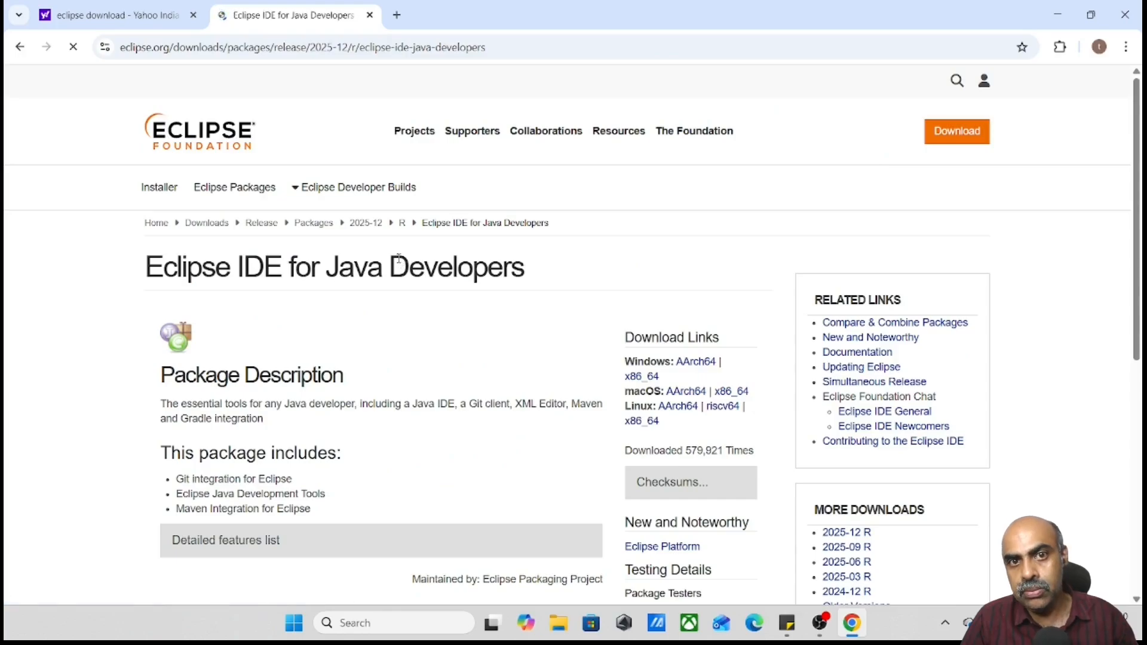
Download the Windows x86_64 build, eclipse-java-2025-12-R-win32-x86_64.zip, from the suggested mirror
{"action": "scroll", "coordinate": [402, 445], "scroll_direction": "down", "scroll_amount": 3}
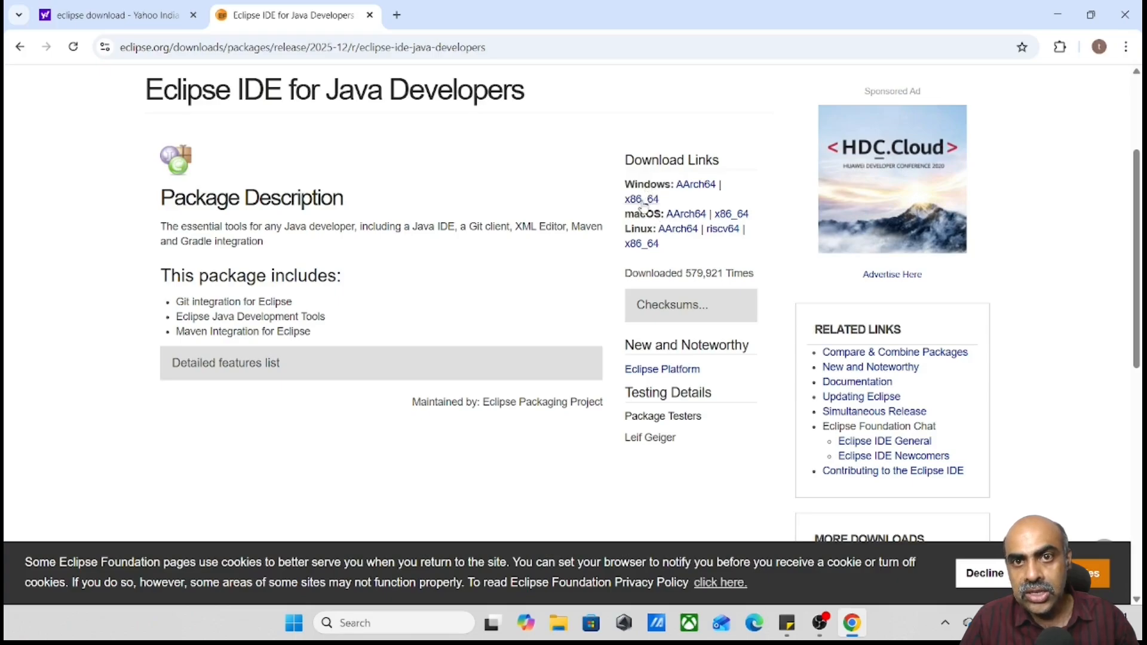
{"action": "left_click", "coordinate": [641, 202]}
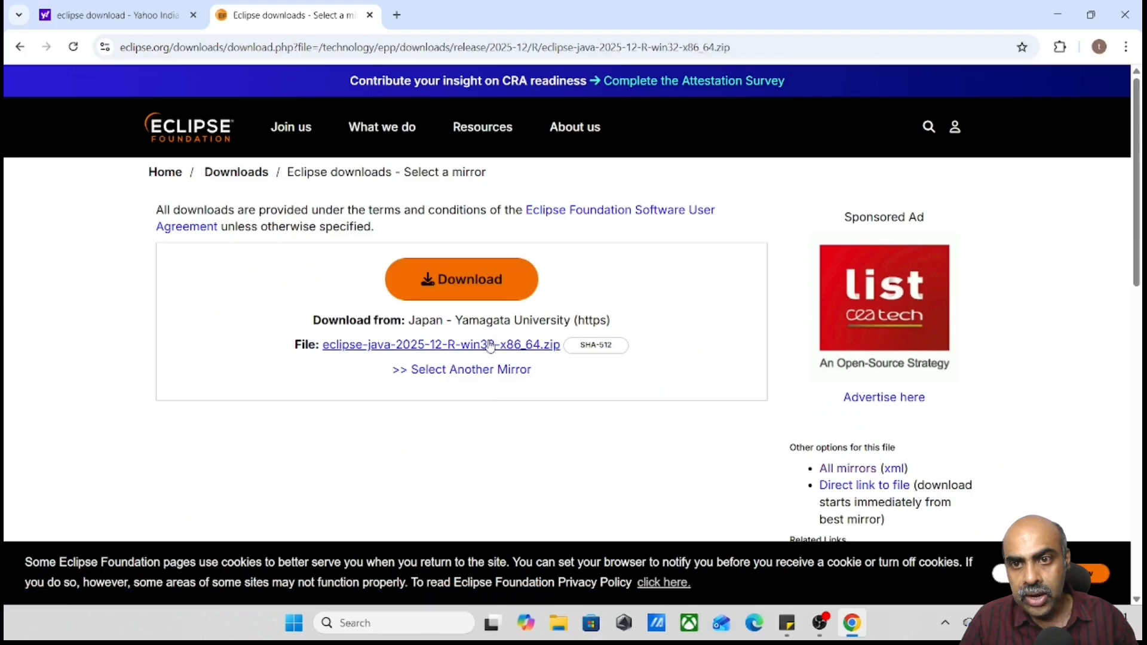
{"action": "left_click", "coordinate": [472, 293]}
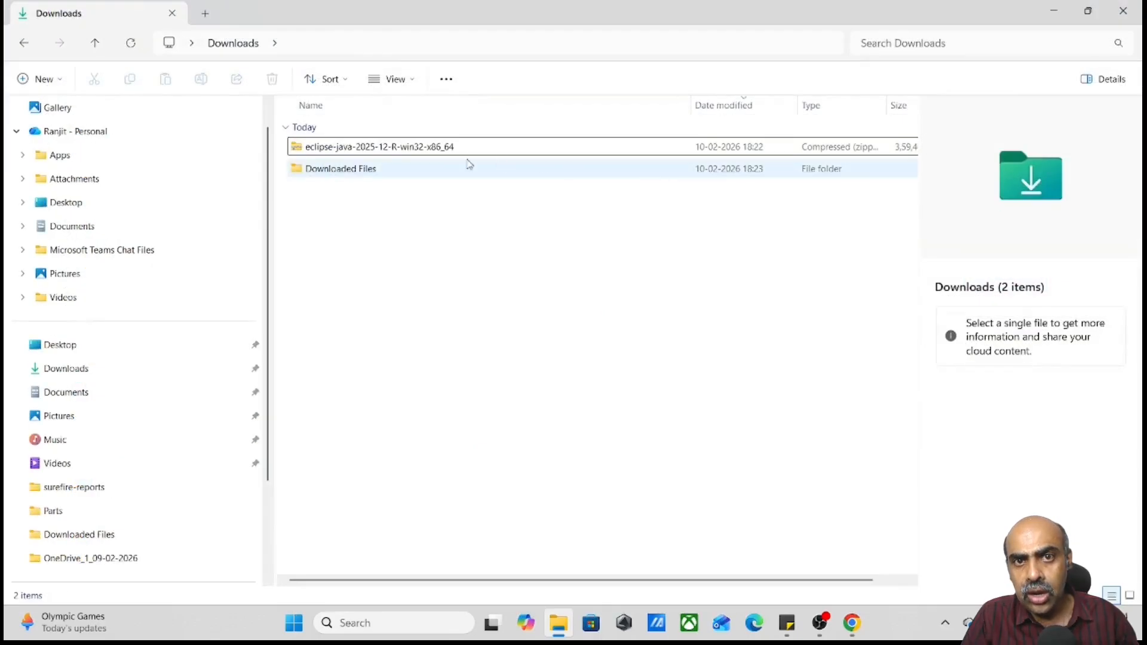
Extract the eclipse-java-2025-12-R-win32-x86_64 archive into its suggested folder in Downloads
{"action": "left_click", "coordinate": [432, 152]}
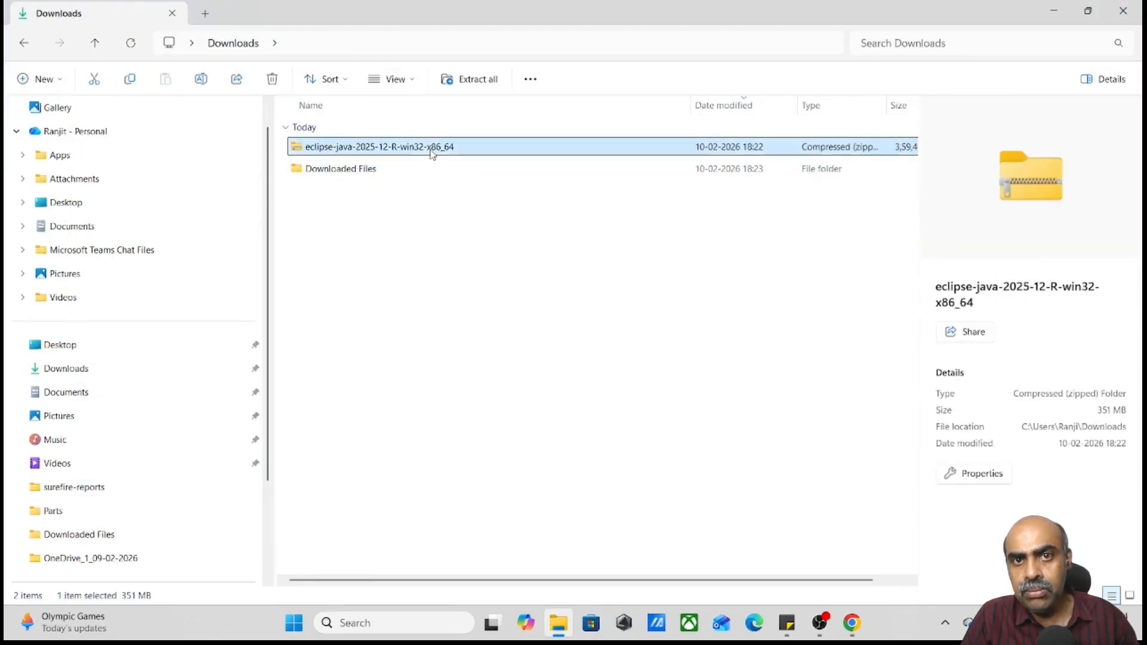
{"action": "right_click", "coordinate": [433, 152]}
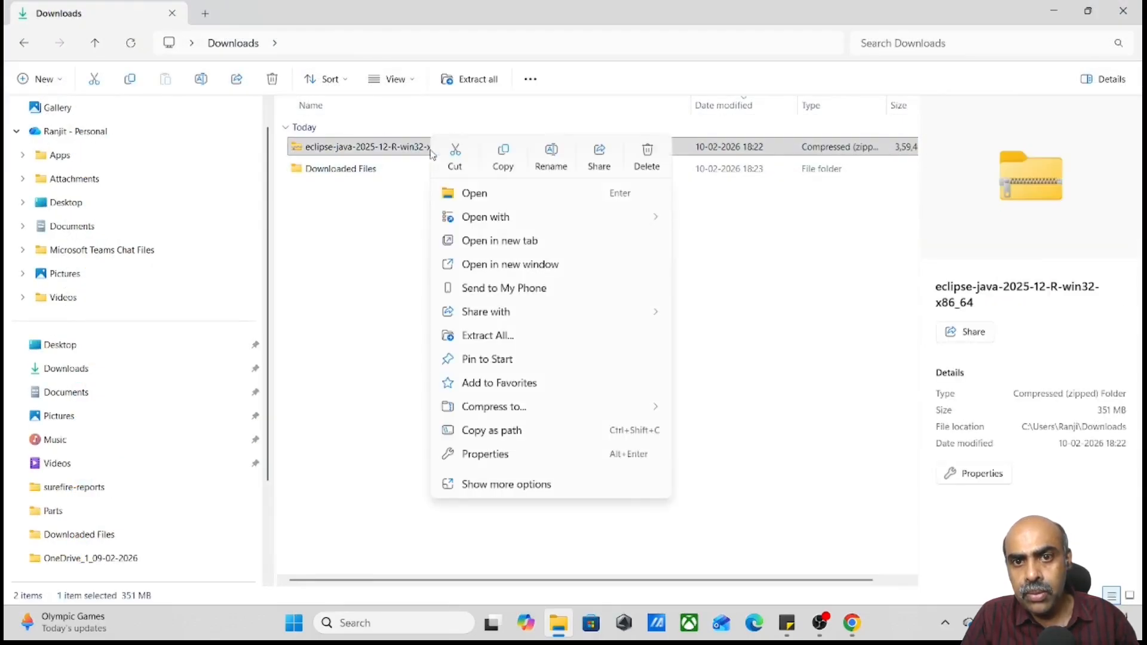
{"action": "left_click", "coordinate": [500, 335]}
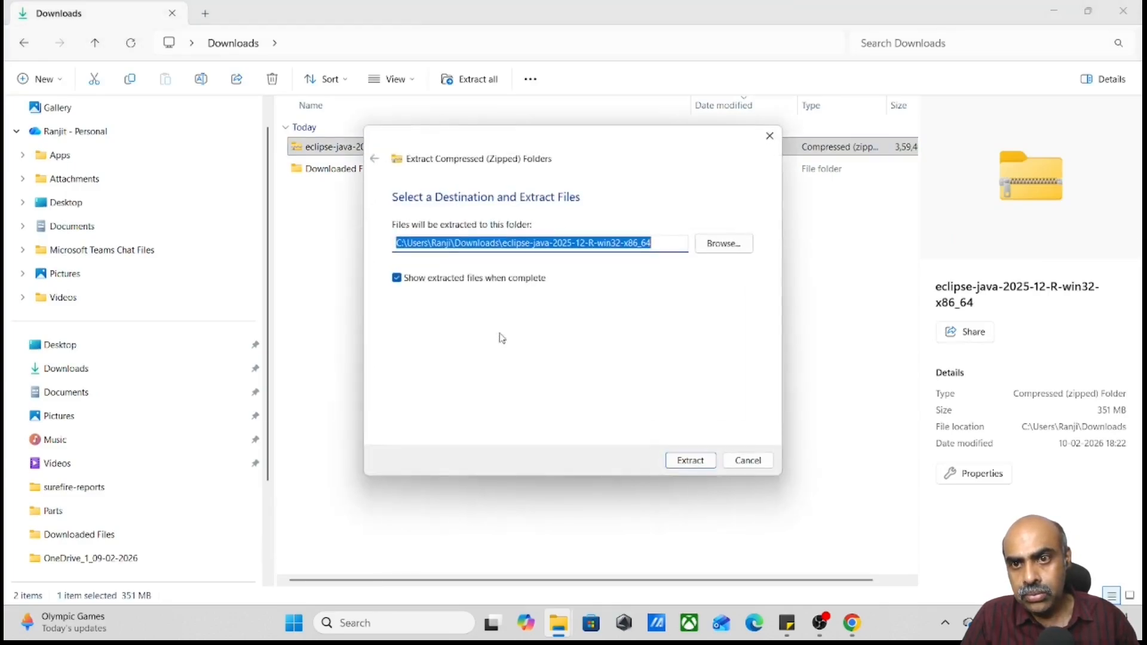
{"action": "left_click", "coordinate": [691, 461]}
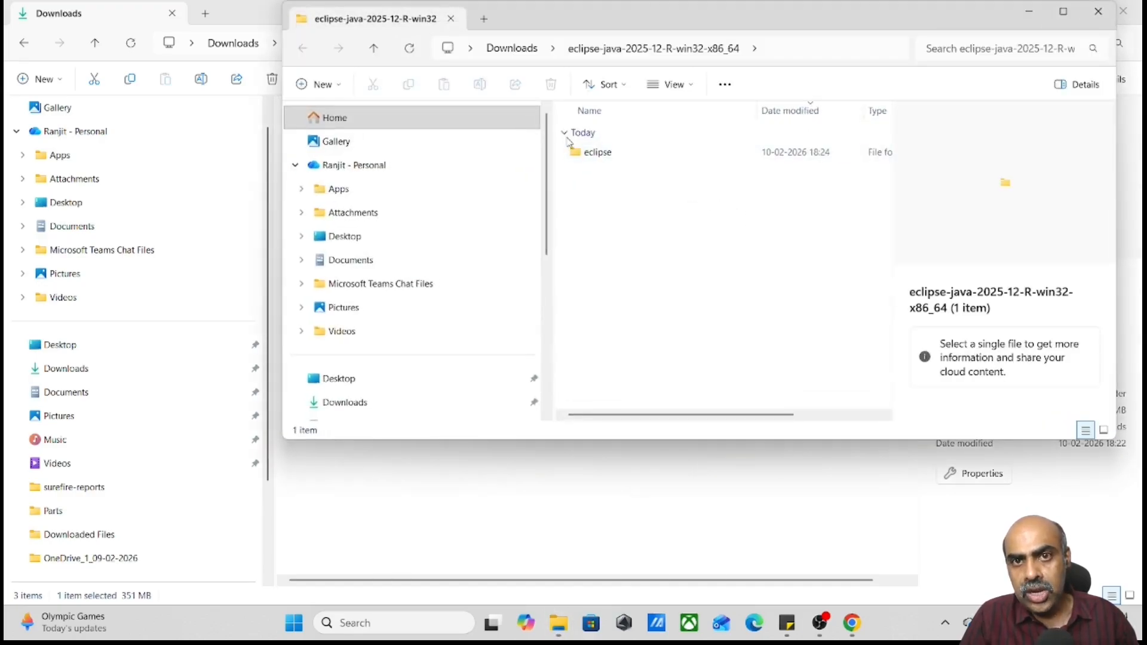
Copy the extracted eclipse folder to the root of the OS (C:) drive
{"action": "left_click", "coordinate": [577, 152]}
{"action": "key", "text": "ctrl+c"}
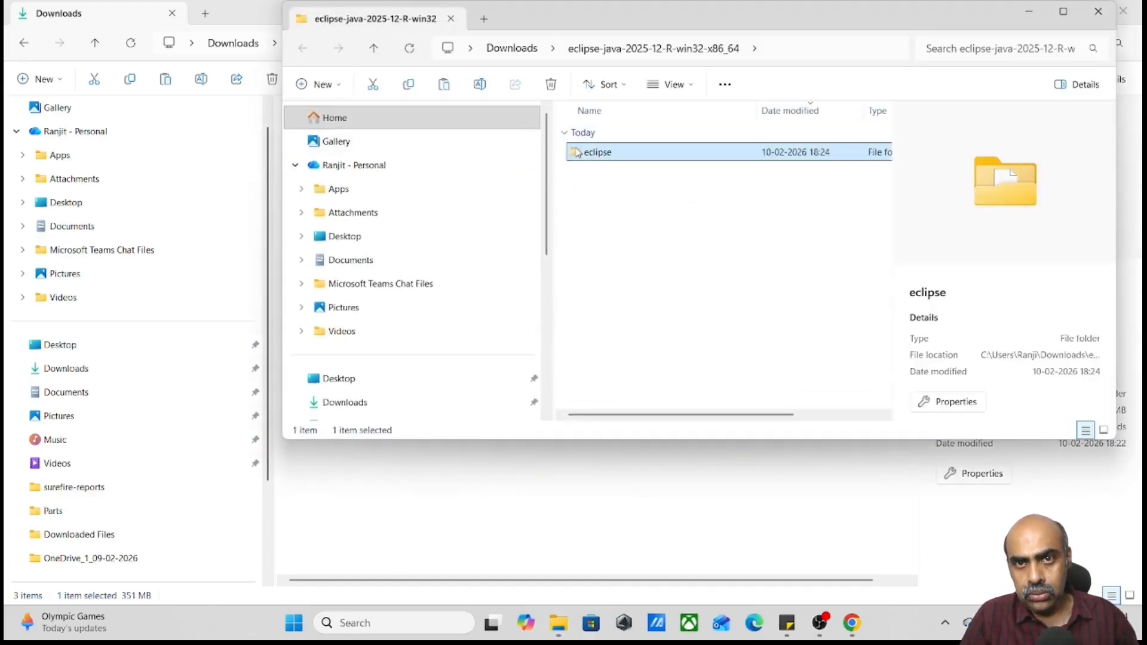
{"action": "scroll", "coordinate": [385, 360], "scroll_direction": "down", "scroll_amount": 1}
{"action": "scroll", "coordinate": [385, 361], "scroll_direction": "down", "scroll_amount": 3}
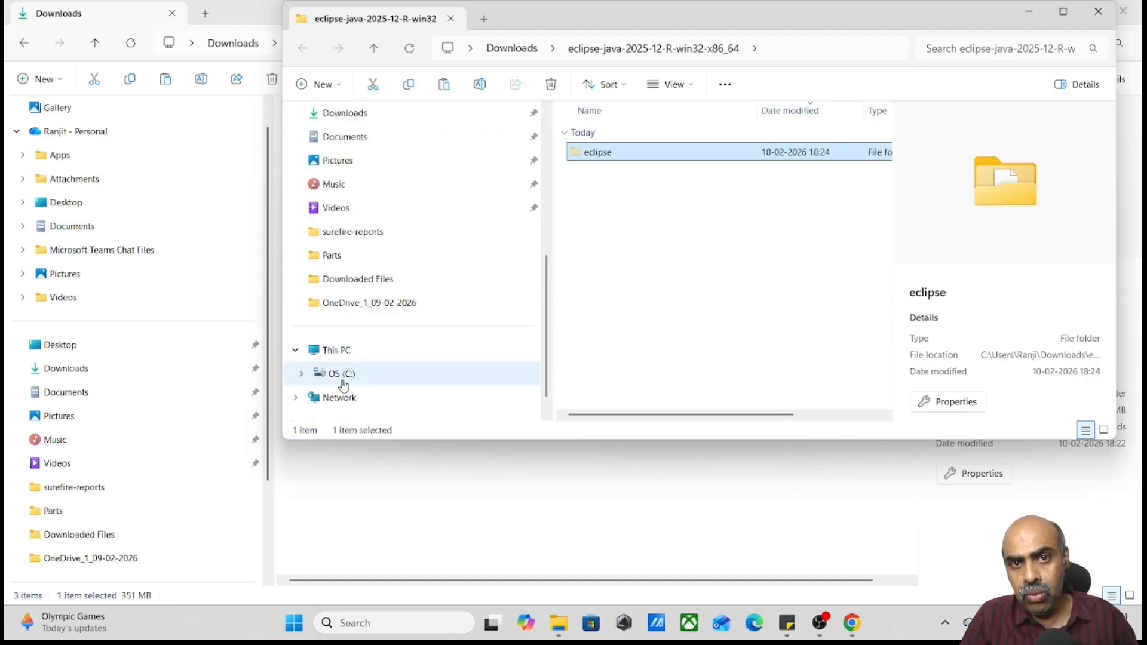
{"action": "left_click", "coordinate": [342, 381]}
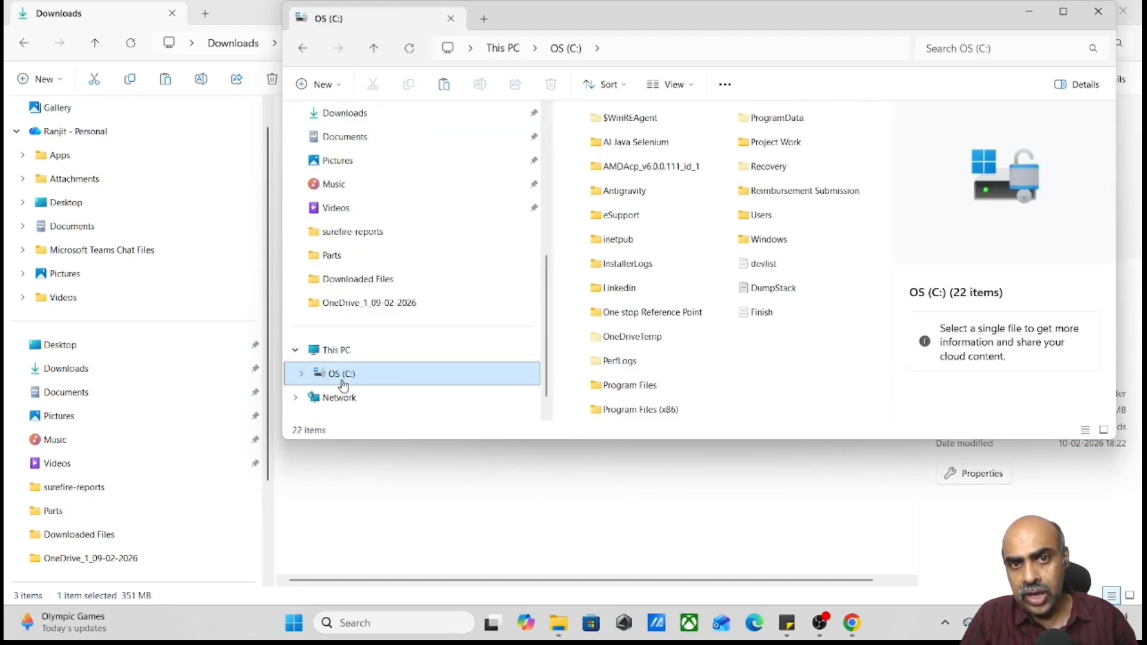
{"action": "right_click", "coordinate": [770, 371]}
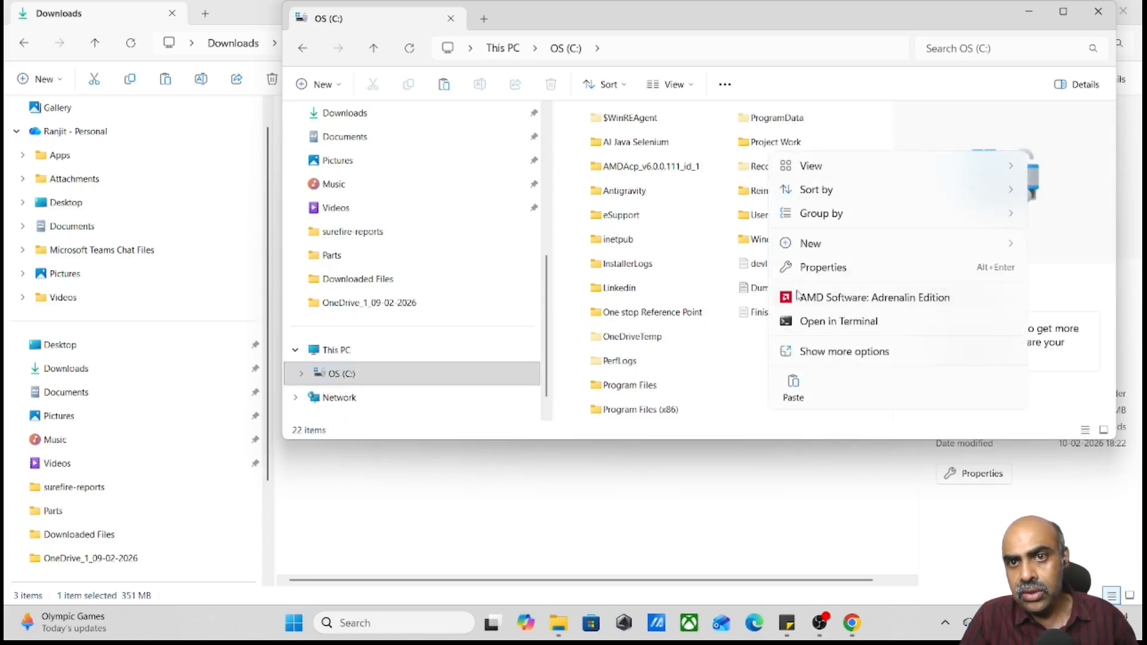
{"action": "left_click", "coordinate": [792, 390]}
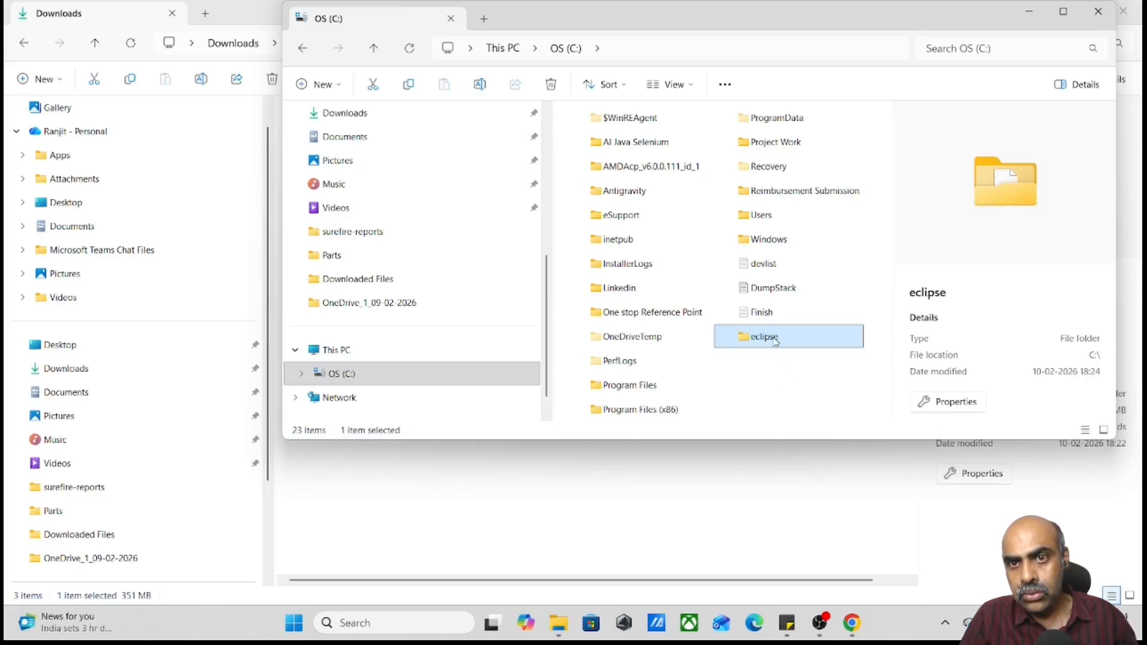
Start the eclipse application from C:\eclipse and launch it with the suggested eclipse-workspace directory
{"action": "double_click", "coordinate": [775, 338]}
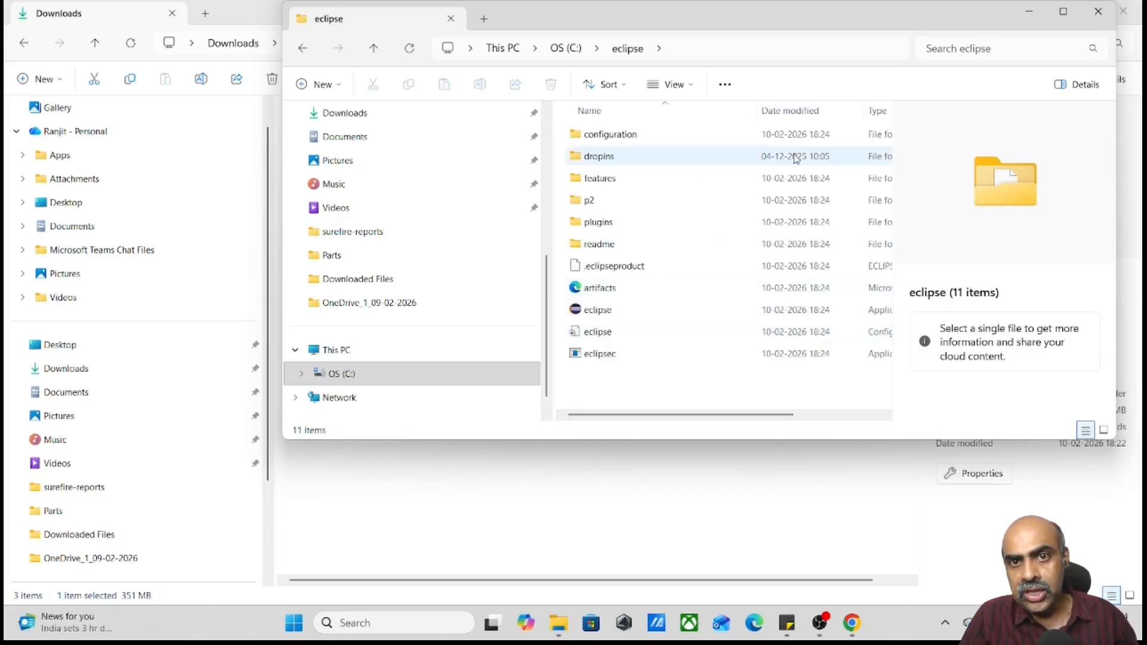
{"action": "left_click", "coordinate": [1063, 13]}
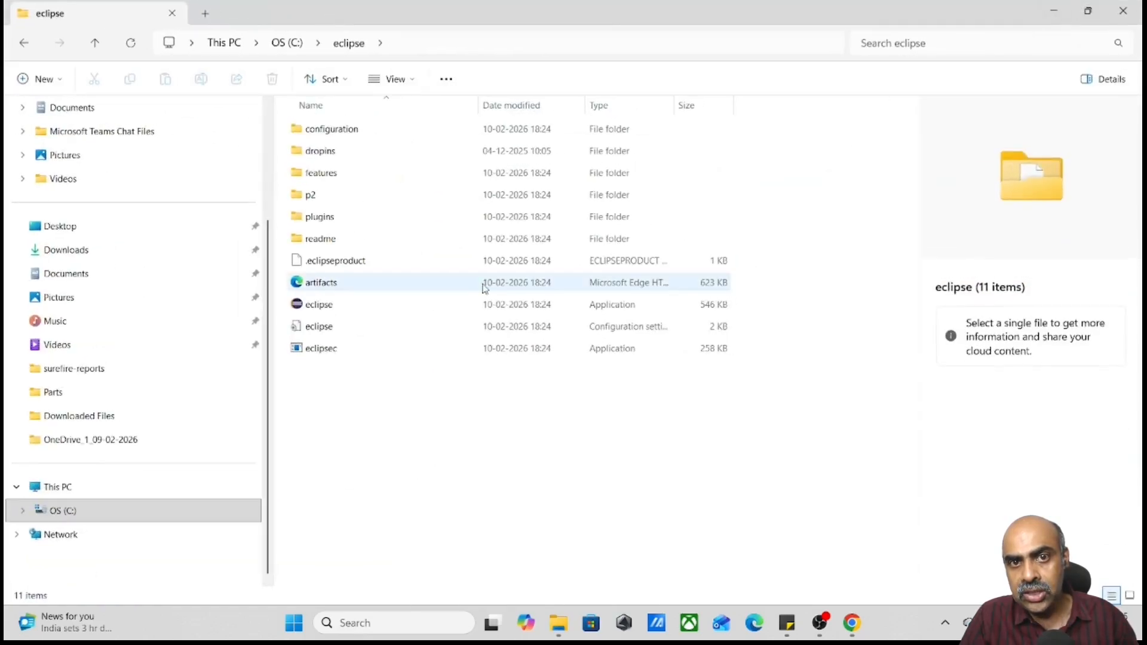
{"action": "double_click", "coordinate": [318, 304]}
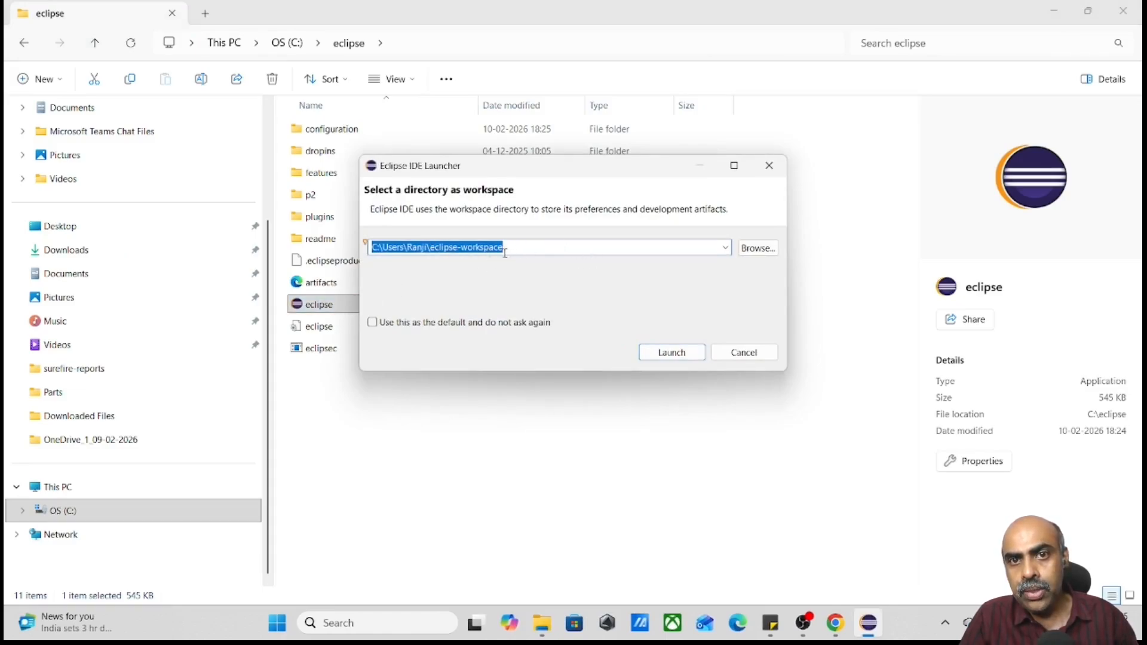
{"action": "left_click", "coordinate": [458, 246]}
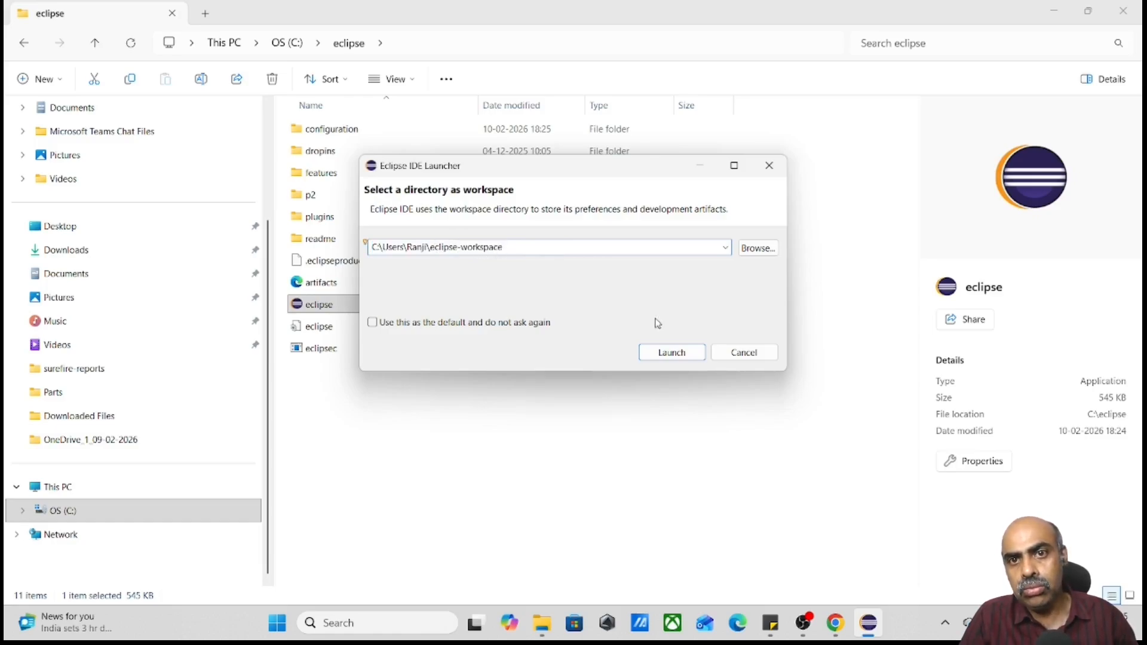
{"action": "left_click", "coordinate": [672, 353]}
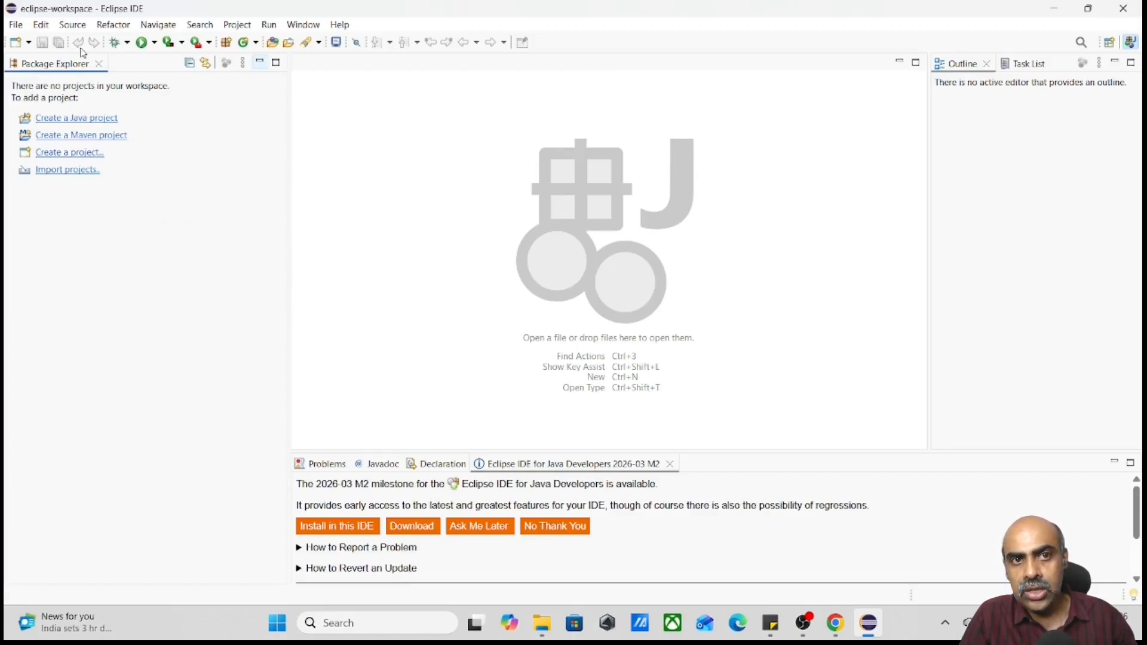
Start a new Java project in the default location and name it testproject
{"action": "left_click", "coordinate": [17, 26]}
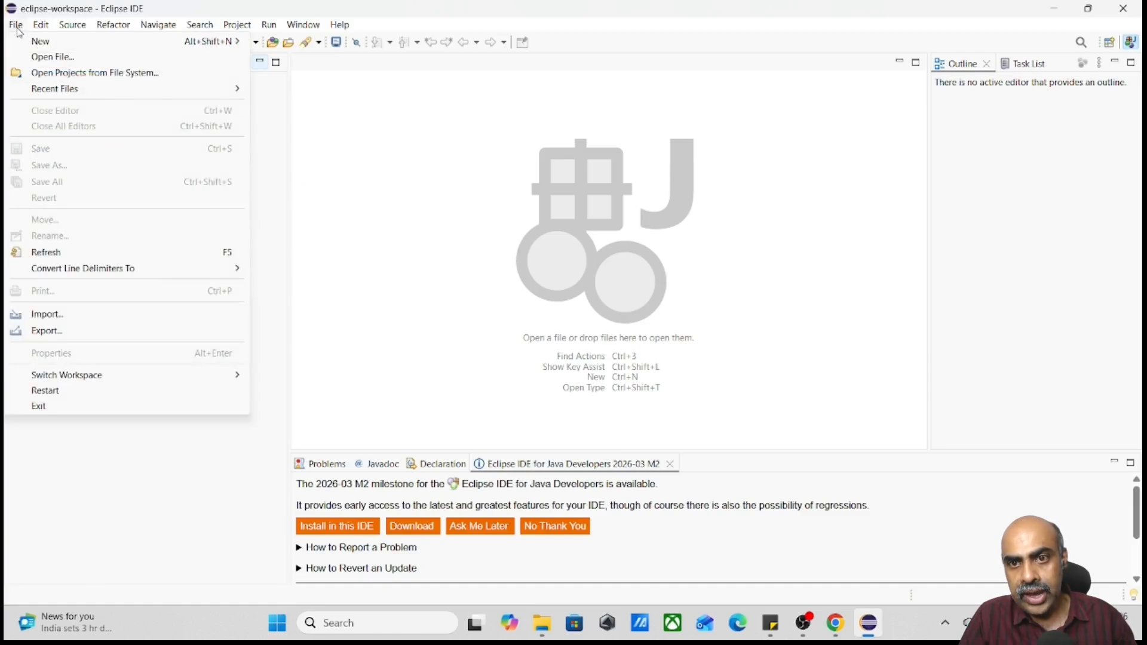
{"action": "left_click", "coordinate": [348, 141]}
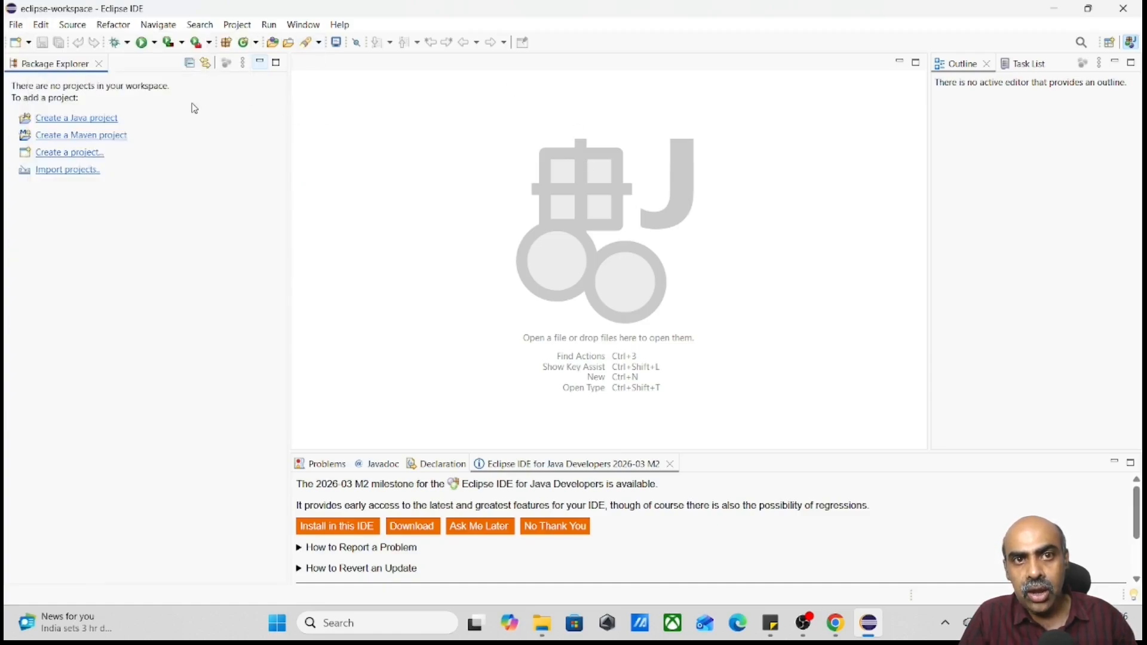
{"action": "left_click", "coordinate": [17, 25]}
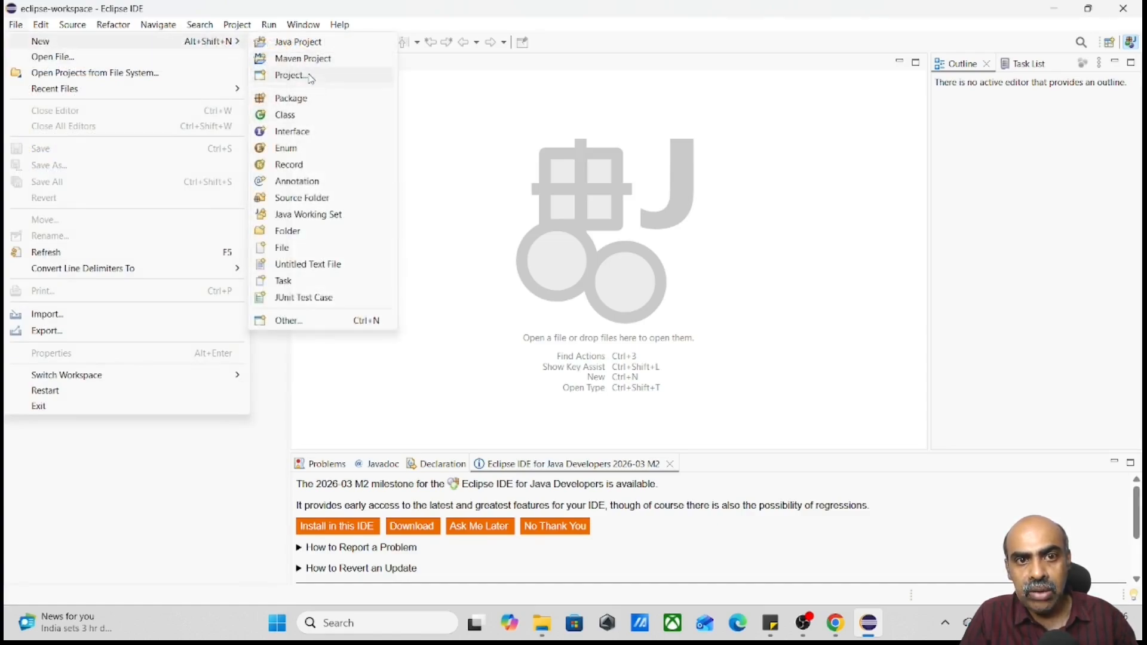
{"action": "left_click", "coordinate": [306, 42]}
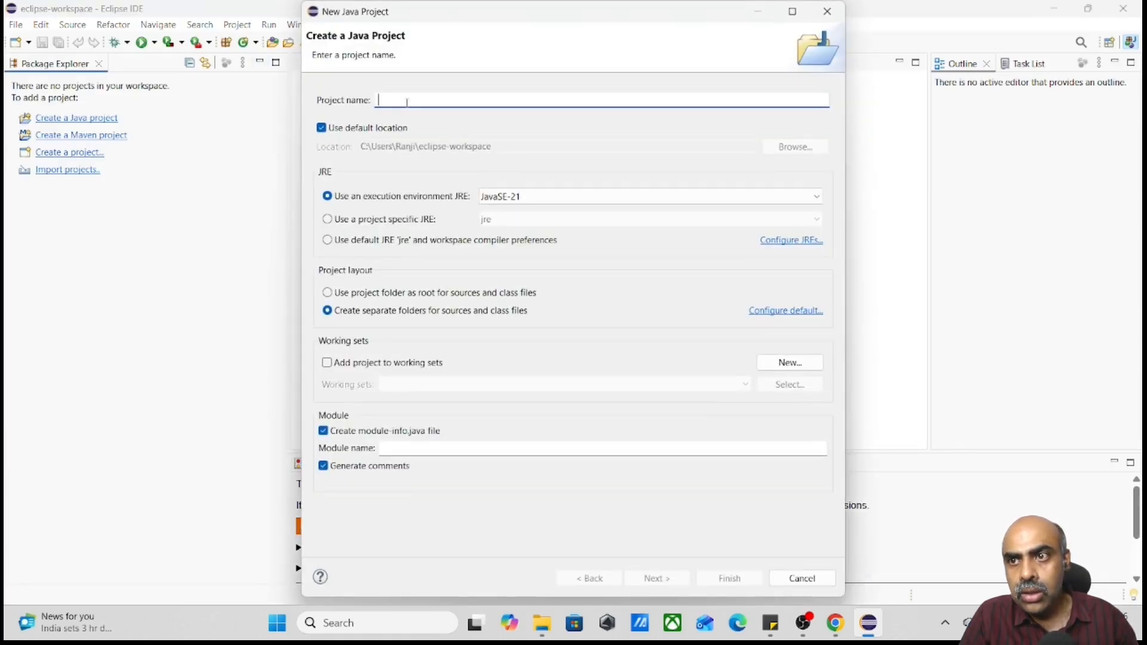
{"action": "type", "text": "Test"}
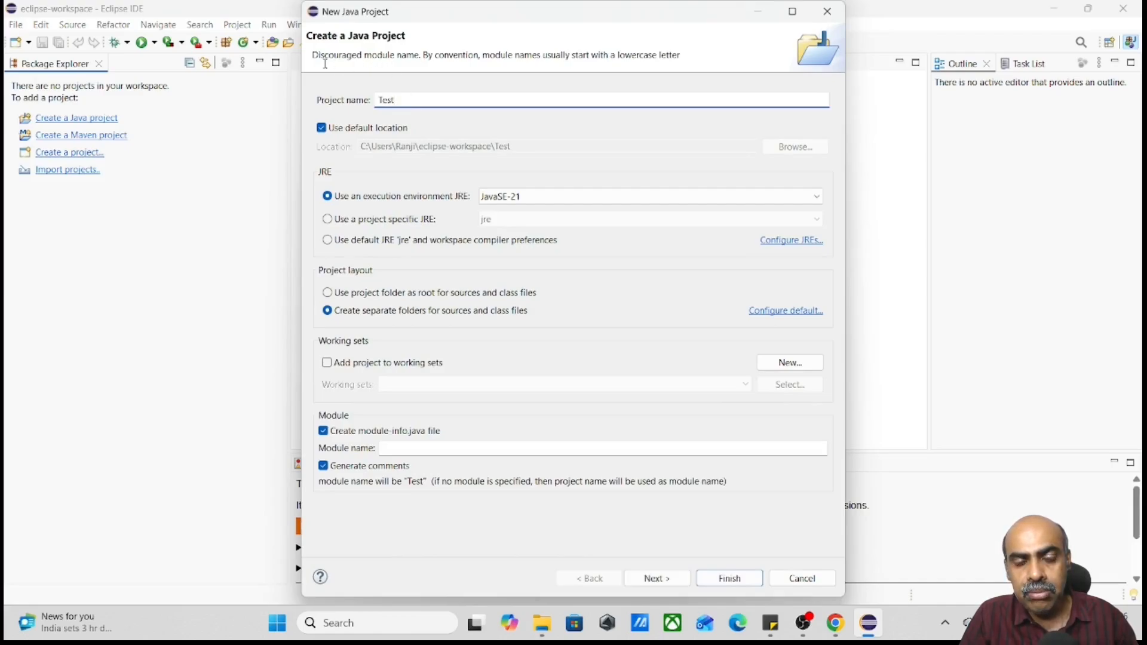
{"action": "left_click_drag", "start_coordinate": [312, 55], "coordinate": [685, 68]}
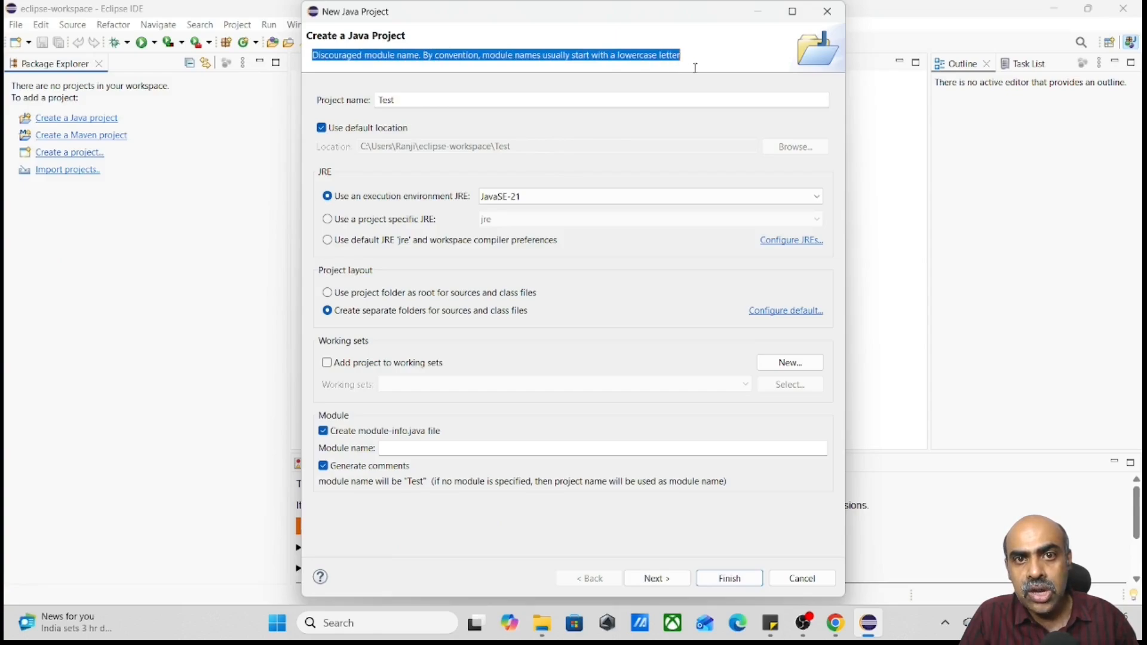
{"action": "double_click", "coordinate": [425, 99]}
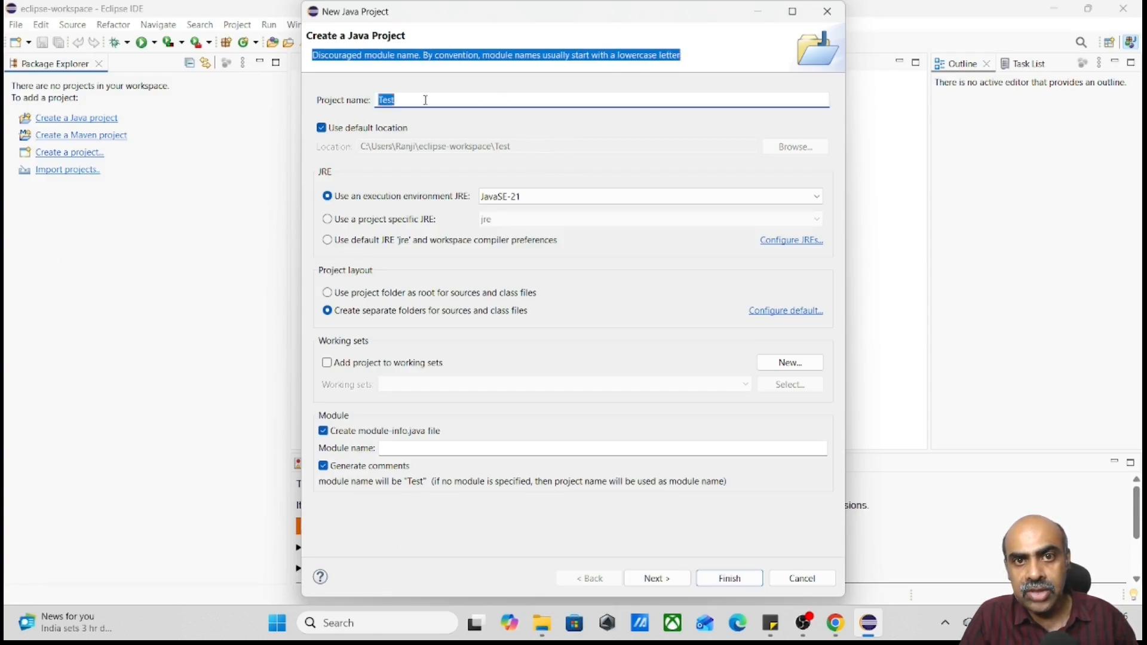
{"action": "type", "text": "testp"}
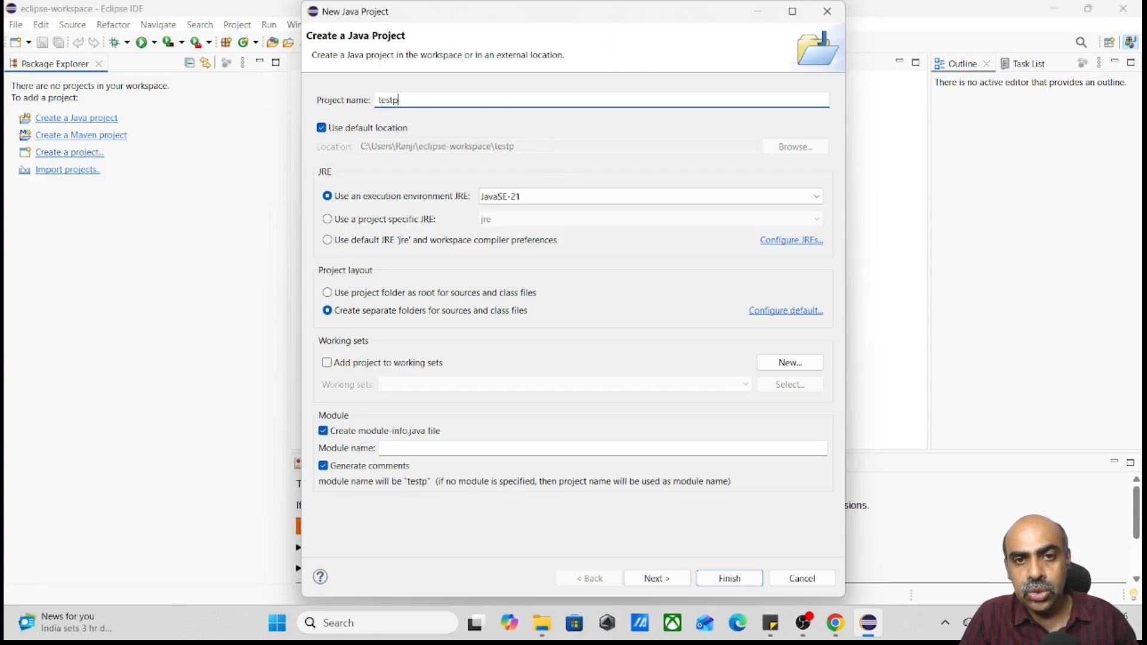
{"action": "type", "text": "roject"}
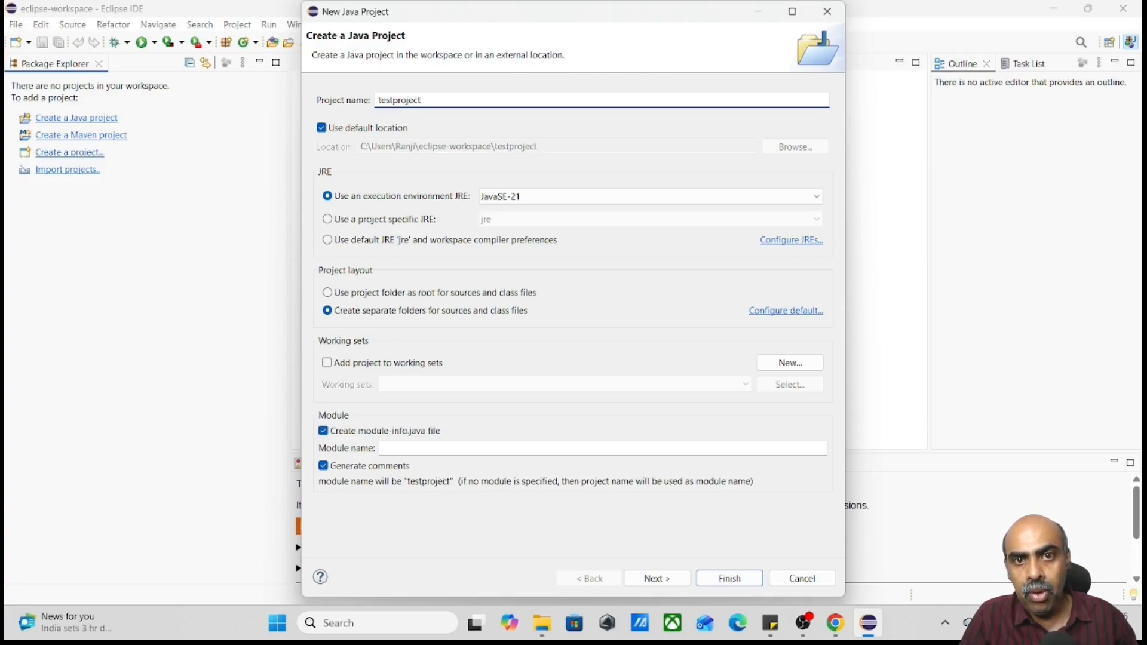
Check the installed Java version by running java -version in a Command Prompt window
{"action": "left_click", "coordinate": [529, 199]}
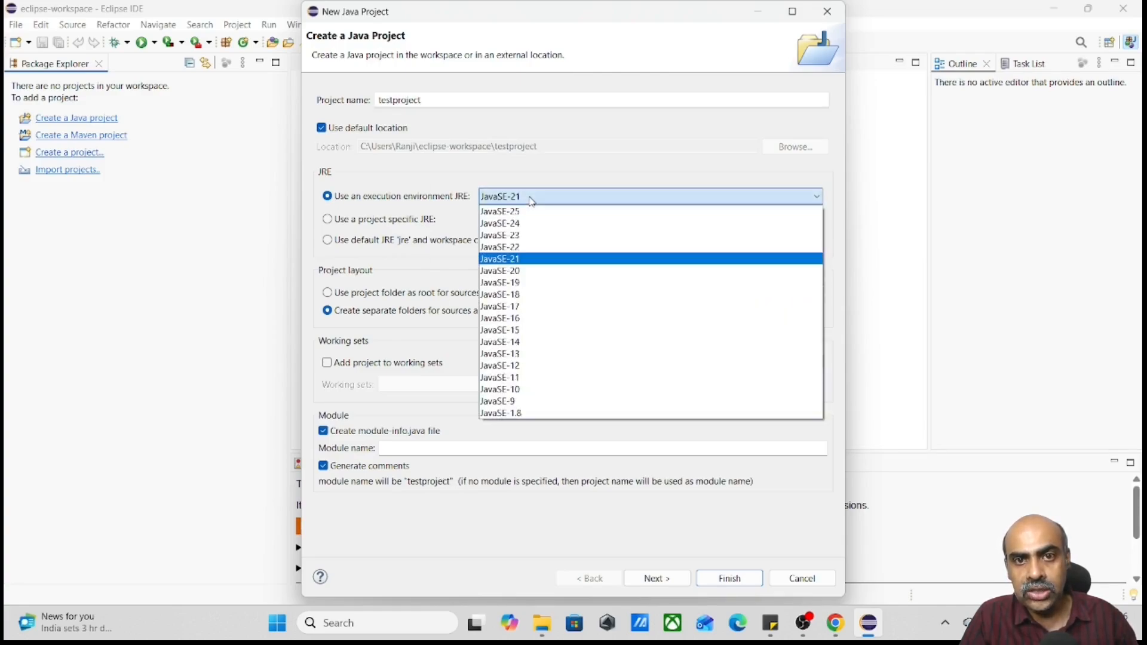
{"action": "left_click", "coordinate": [531, 199]}
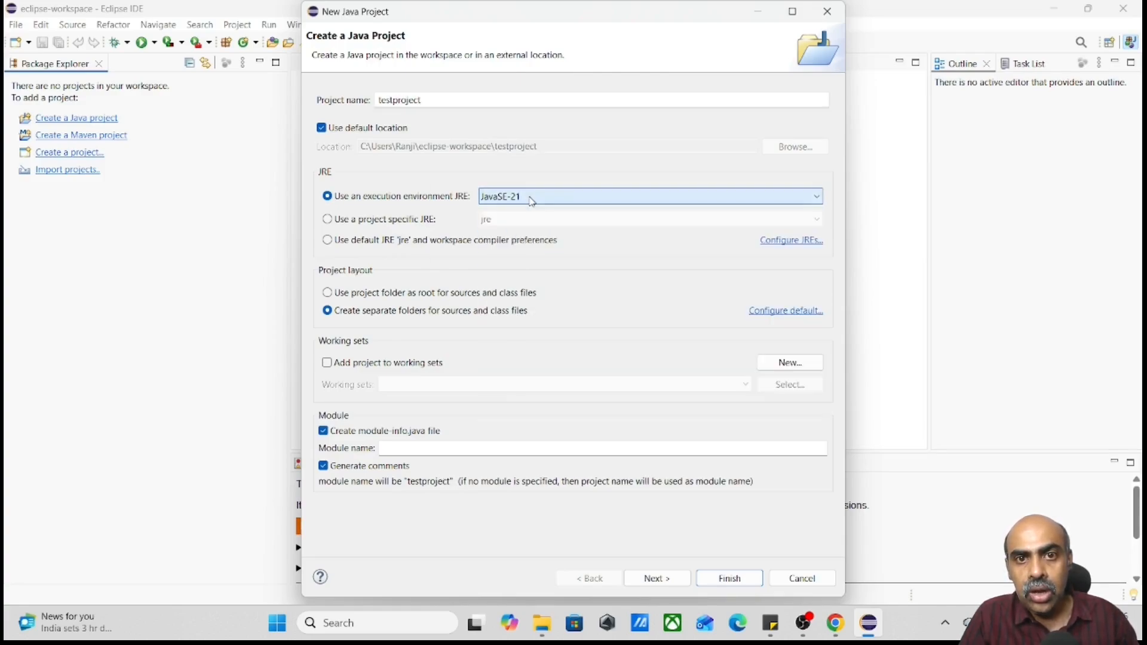
{"action": "left_click", "coordinate": [400, 624]}
{"action": "type", "text": "cmd"}
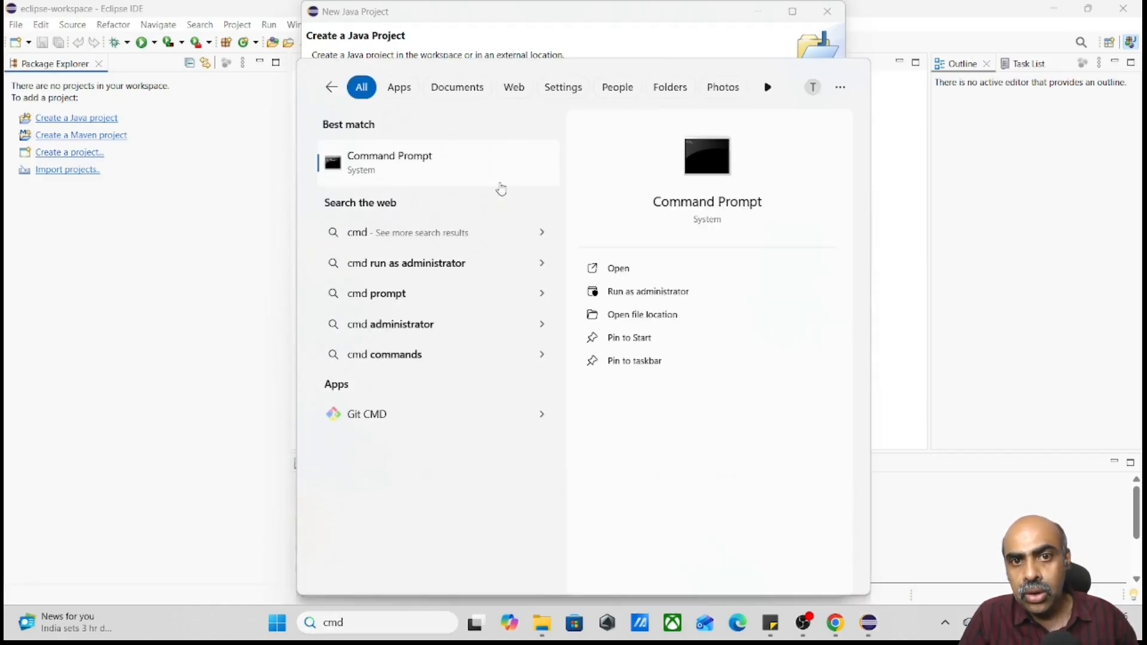
{"action": "key", "text": "Escape"}
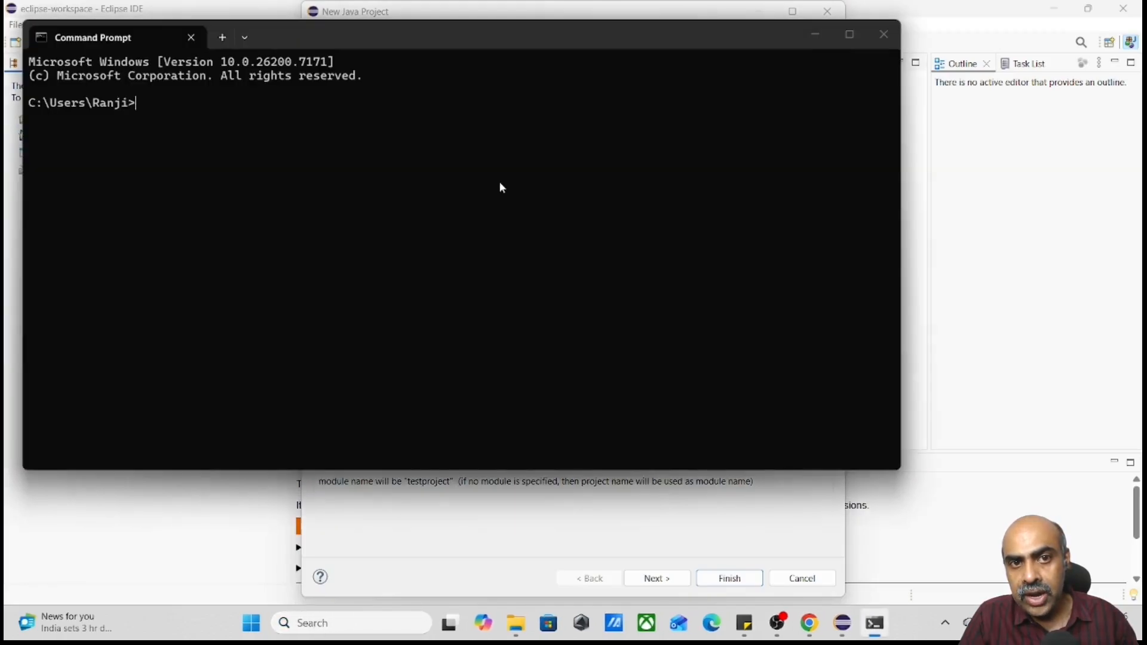
{"action": "type", "text": "java -v"}
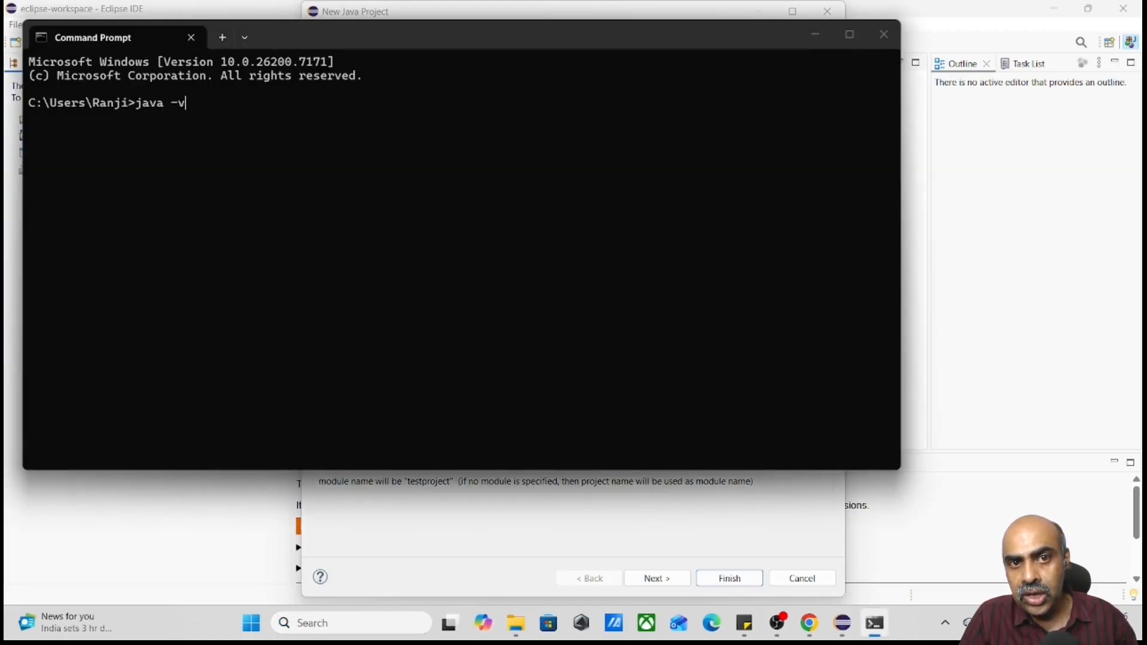
{"action": "type", "text": "ersion"}
{"action": "key", "text": "Return"}
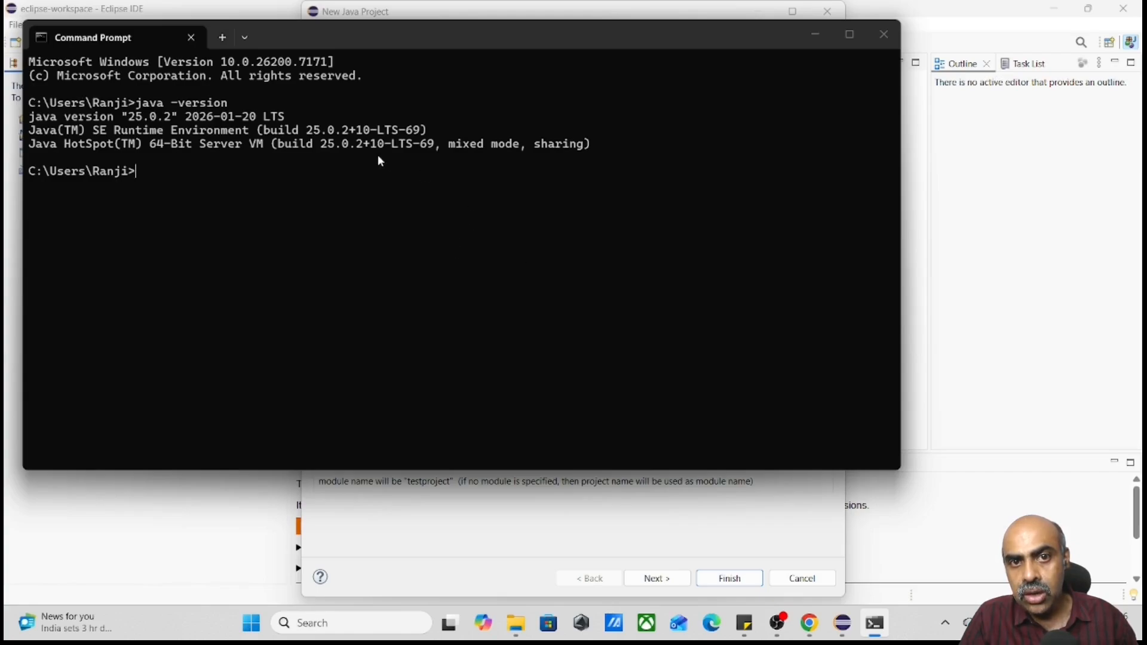
{"action": "left_click_drag", "start_coordinate": [29, 117], "coordinate": [295, 126]}
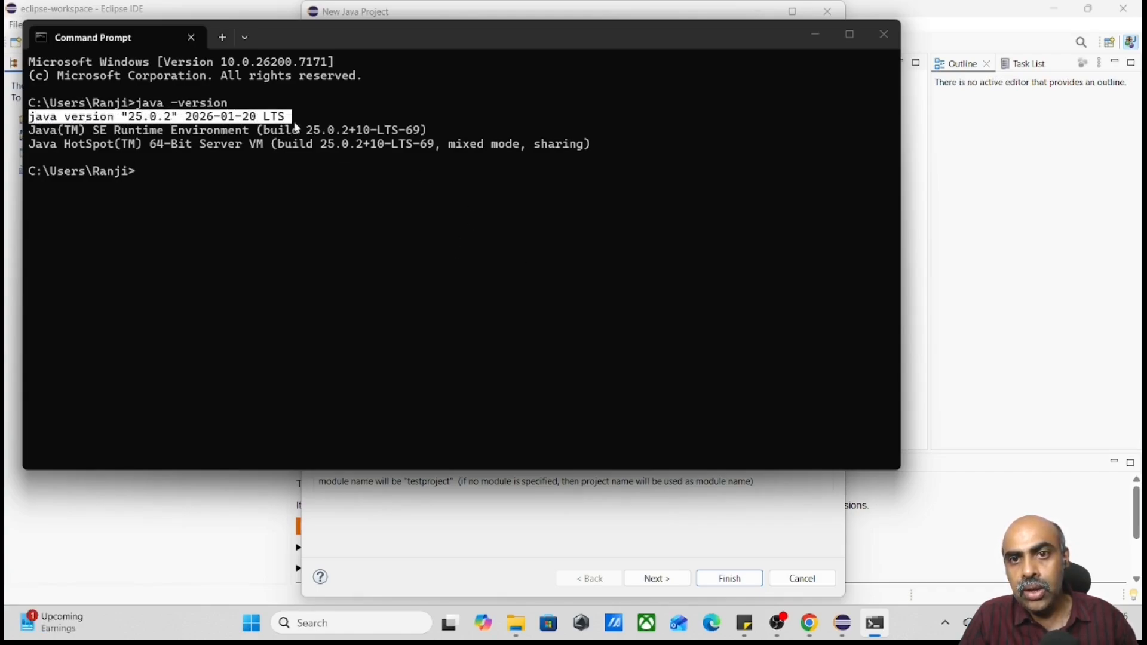
Return to the New Java Project dialog in Eclipse and set the execution environment JRE to JavaSE-25
{"action": "left_click", "coordinate": [589, 549]}
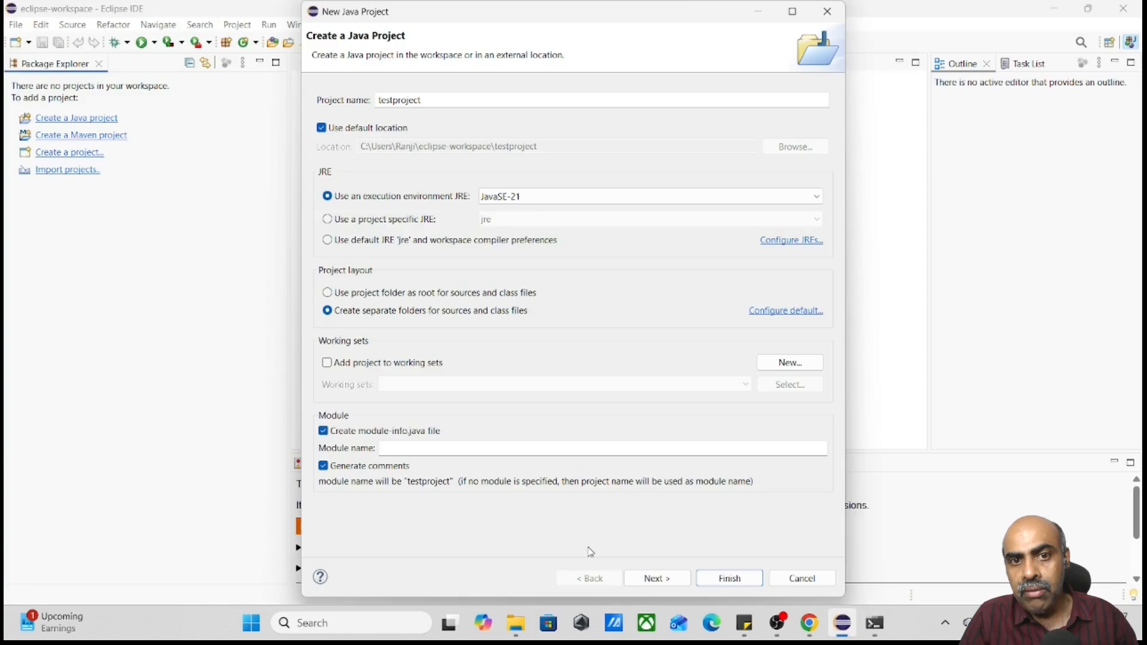
{"action": "left_click", "coordinate": [546, 197]}
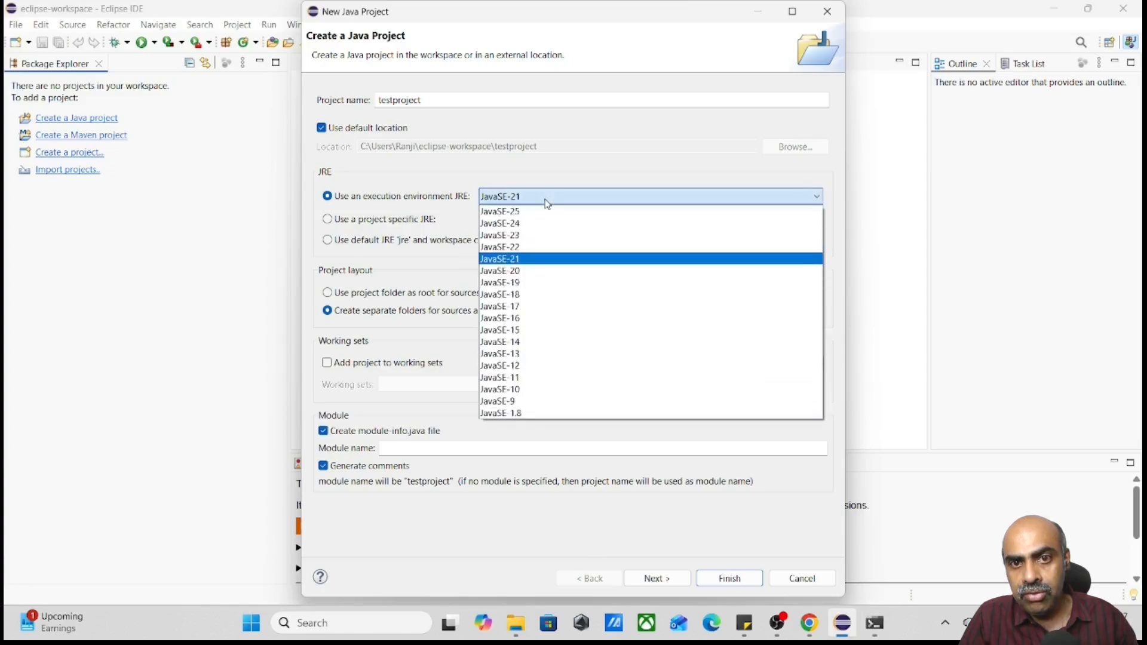
{"action": "left_click", "coordinate": [541, 212]}
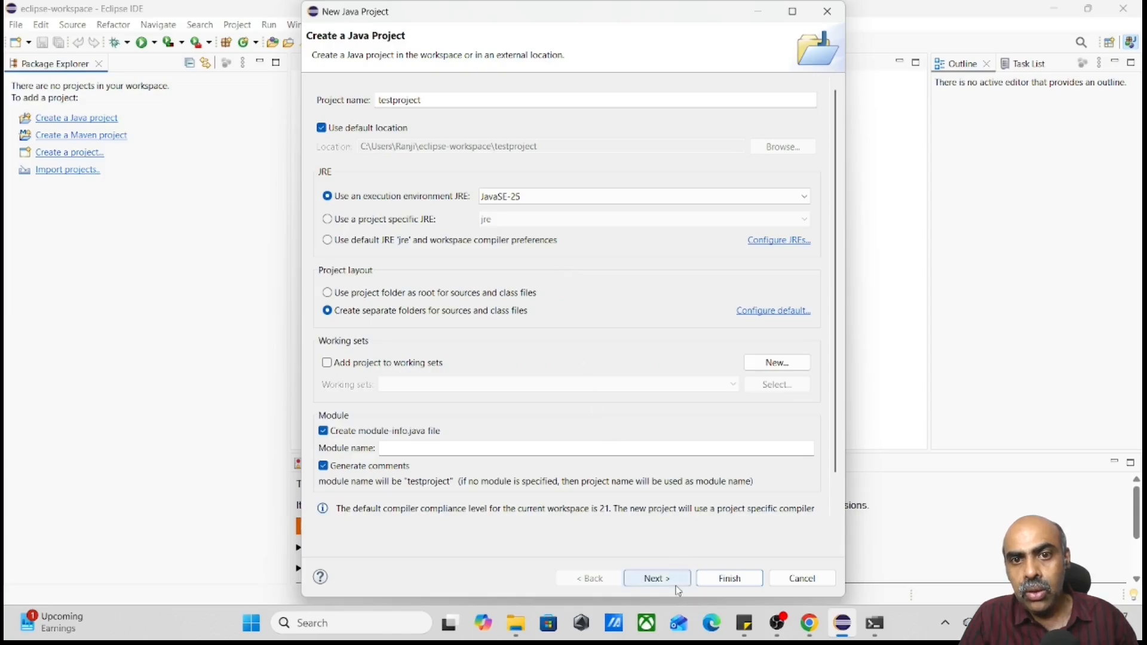
Turn off creation of the module-info.java file and finish creating the project with the default Java build settings
{"action": "left_click", "coordinate": [657, 578]}
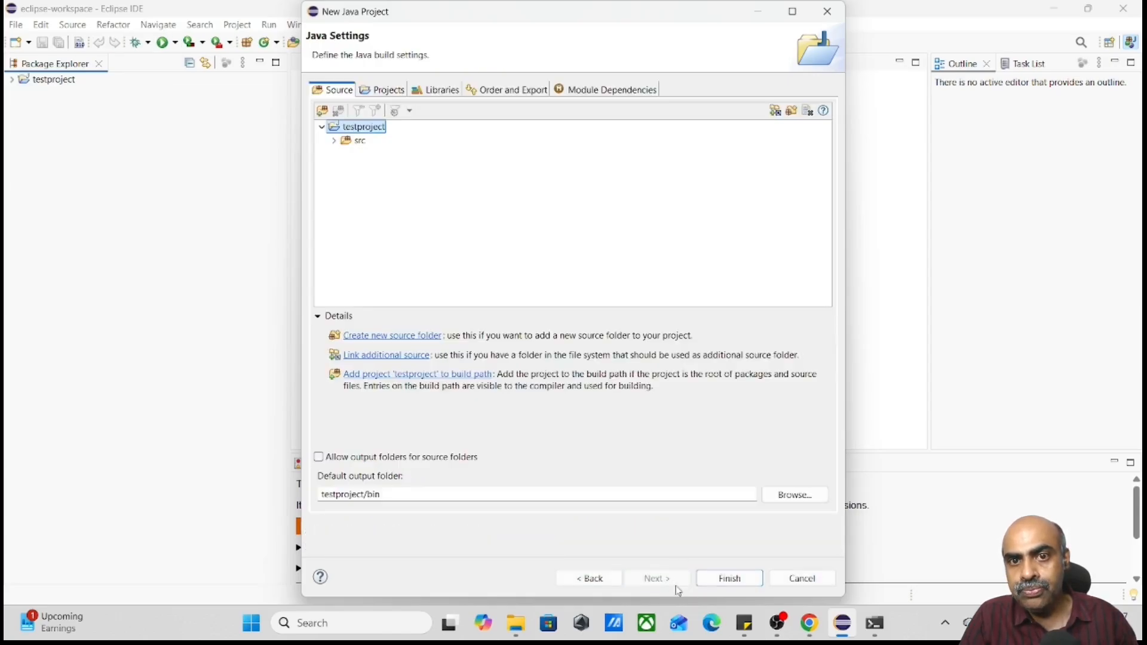
{"action": "left_click", "coordinate": [607, 578]}
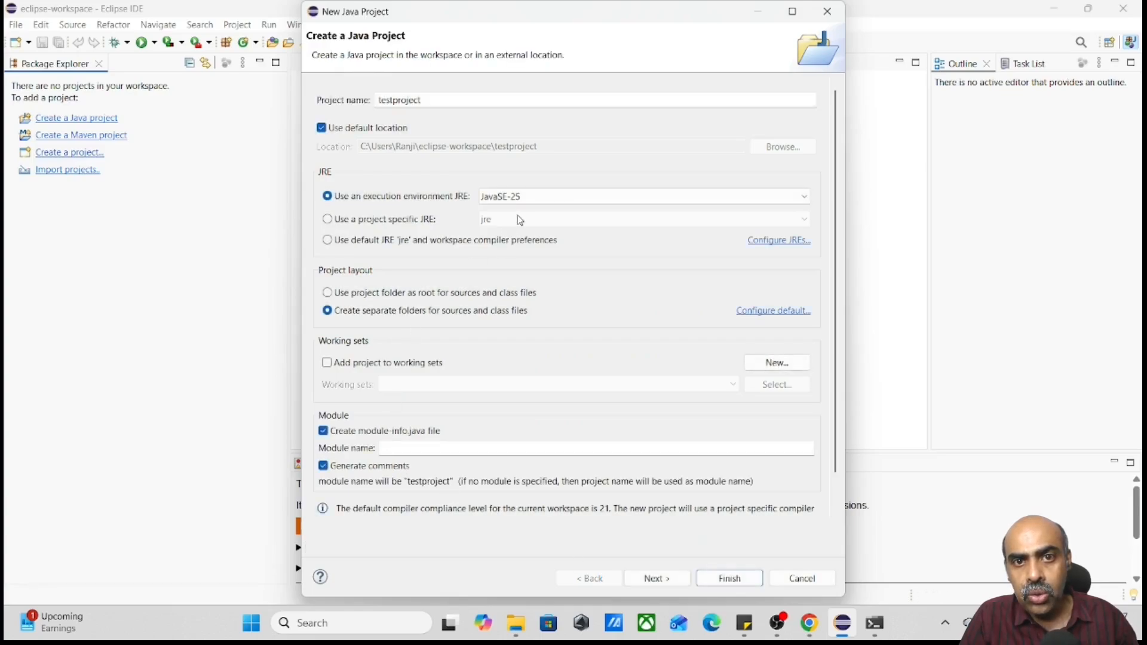
{"action": "left_click", "coordinate": [324, 433]}
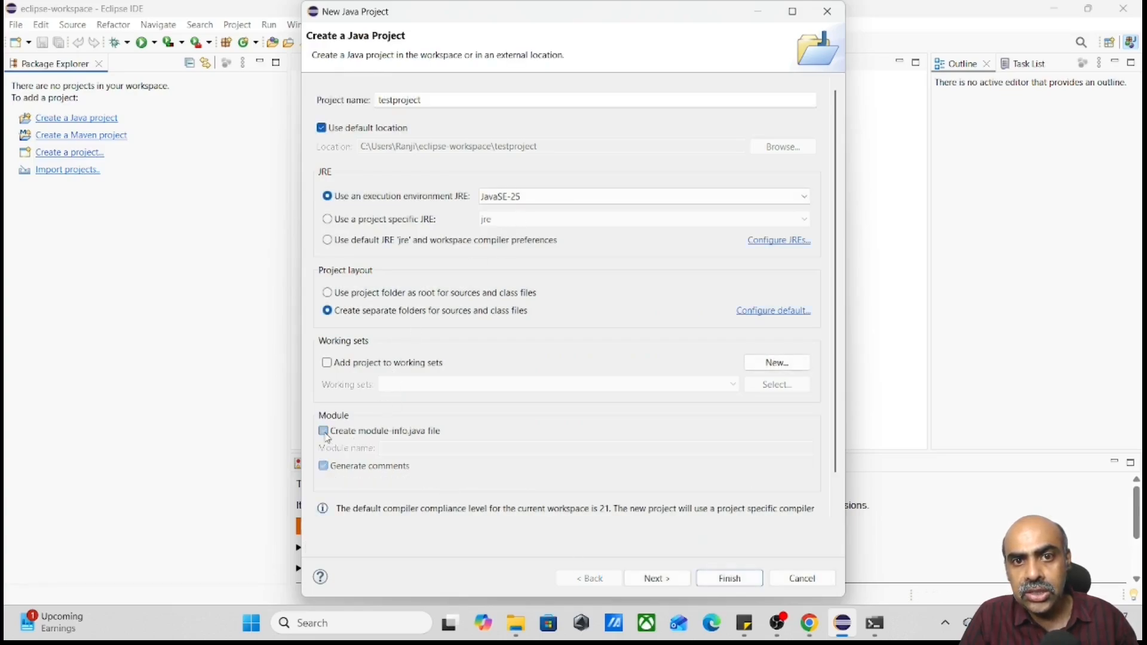
{"action": "left_click", "coordinate": [656, 579]}
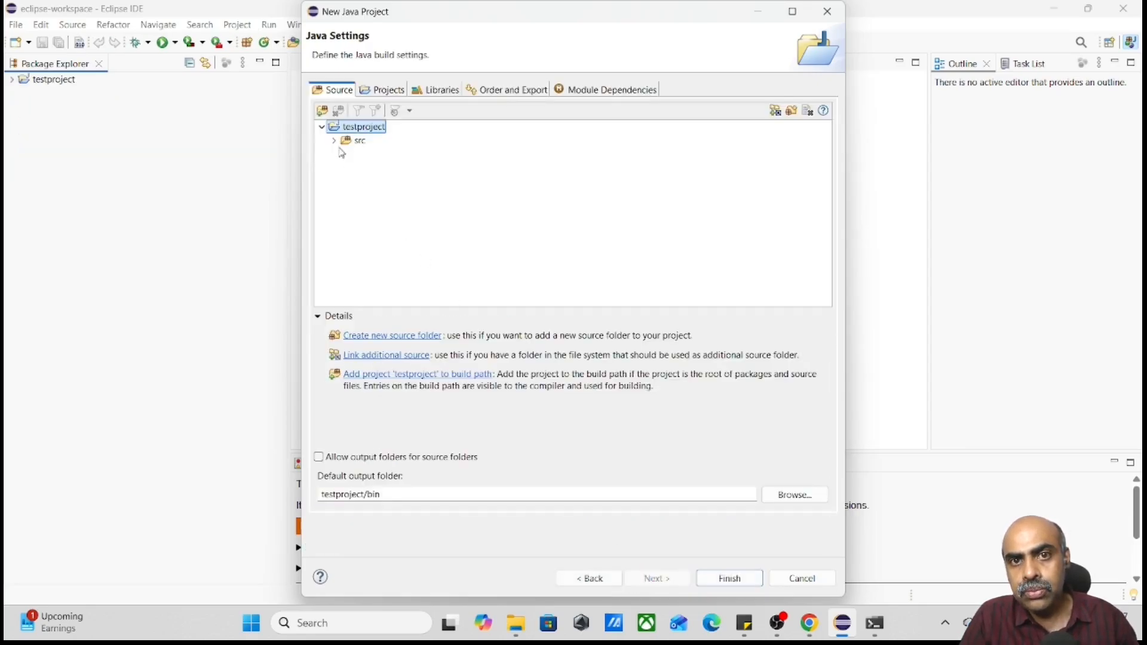
{"action": "left_click", "coordinate": [729, 578]}
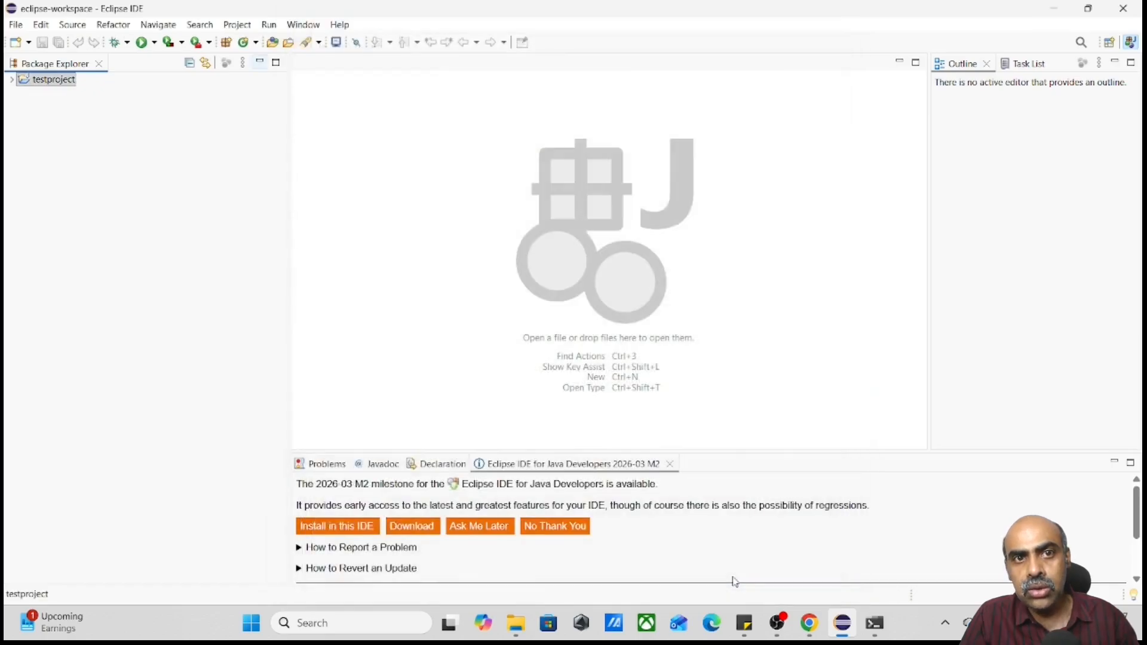